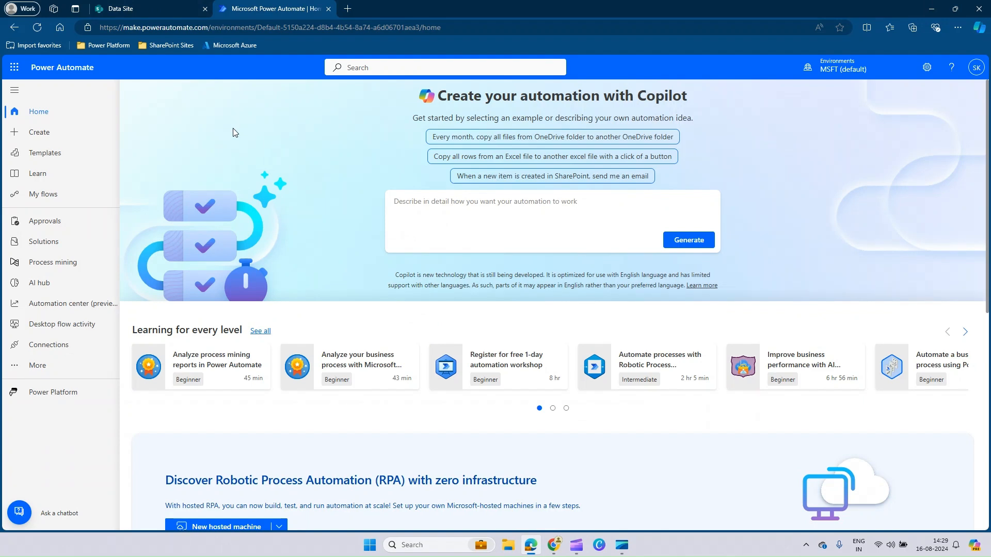
# Review the Leave Request list on the Data Site and check which account is signed in for Edge and for Chrome.
pyautogui.click(122, 9)
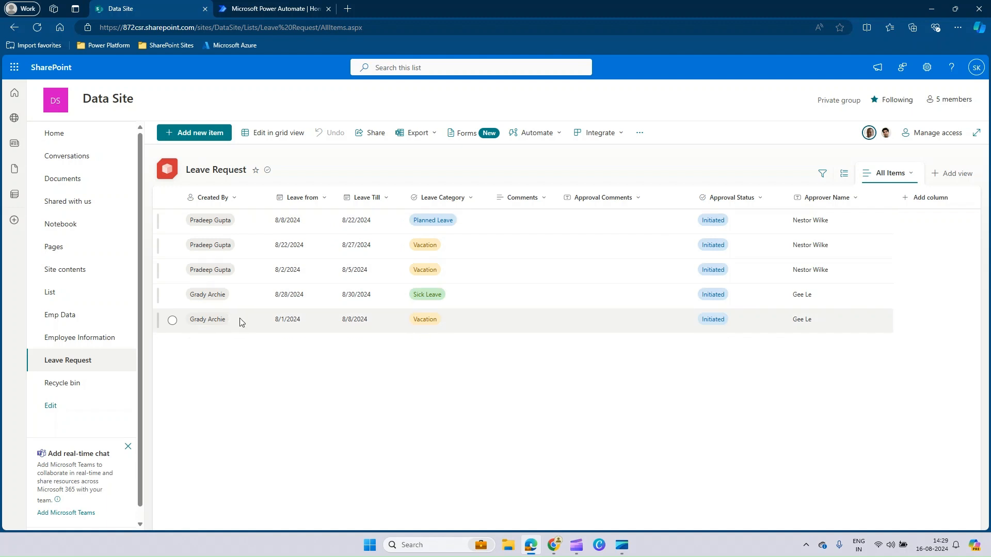
pyautogui.click(554, 550)
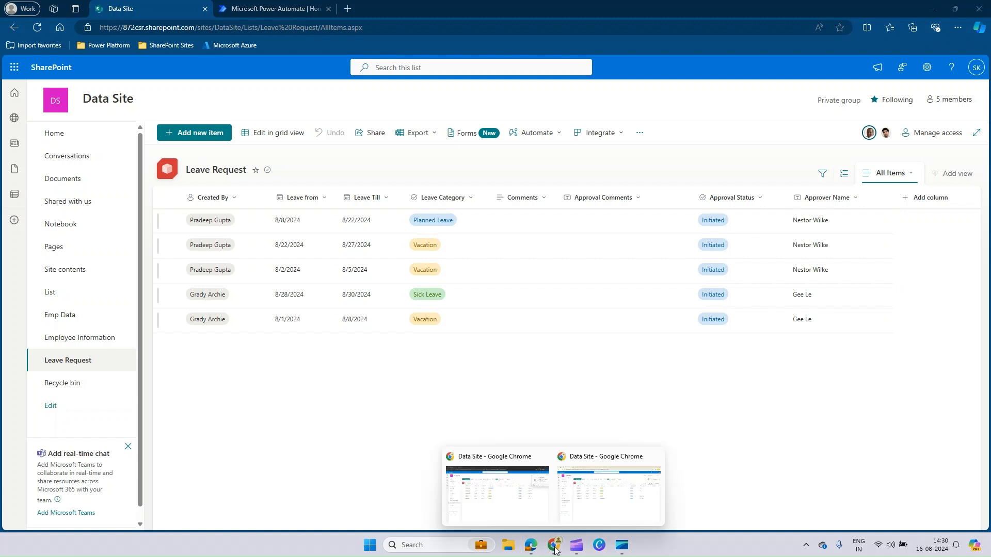
pyautogui.click(975, 67)
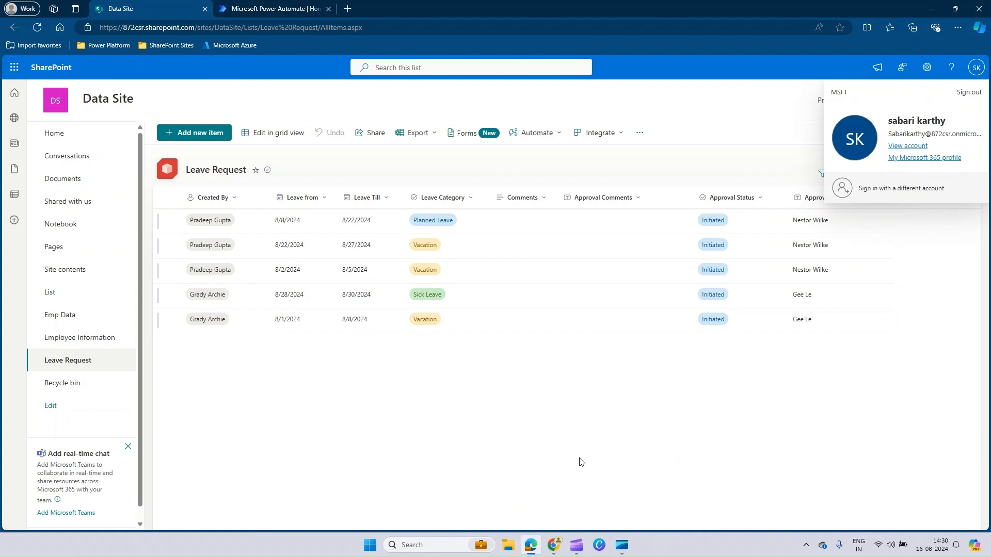
pyautogui.click(554, 544)
pyautogui.click(511, 510)
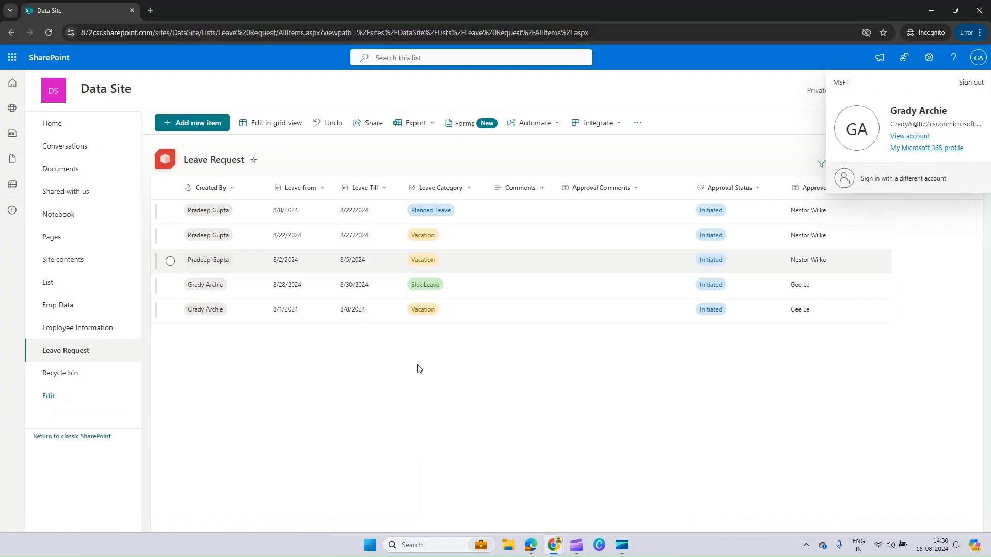
pyautogui.click(382, 381)
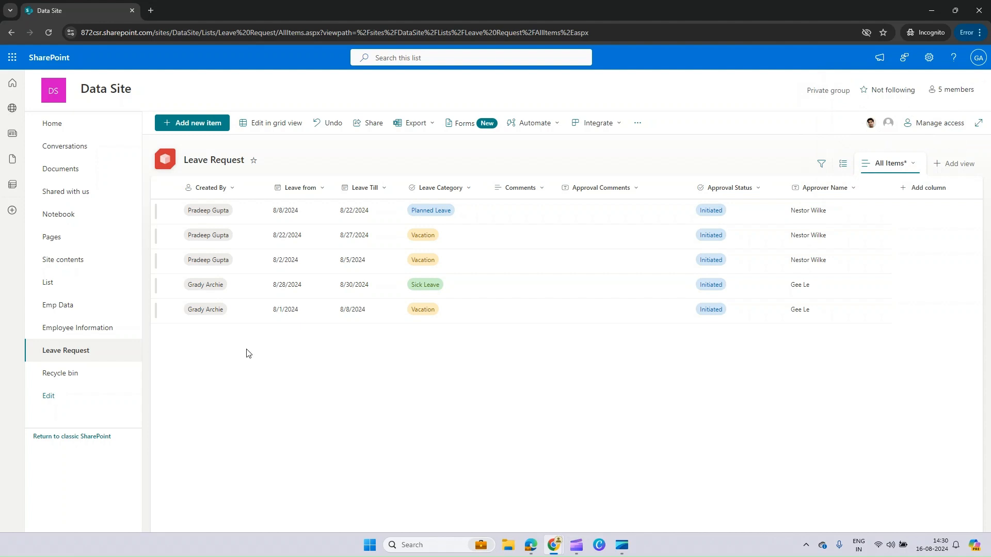
# Check in Chrome which commands a site member gets for another person's leave item and the edit settings of the Leave Category column.
pyautogui.click(170, 237)
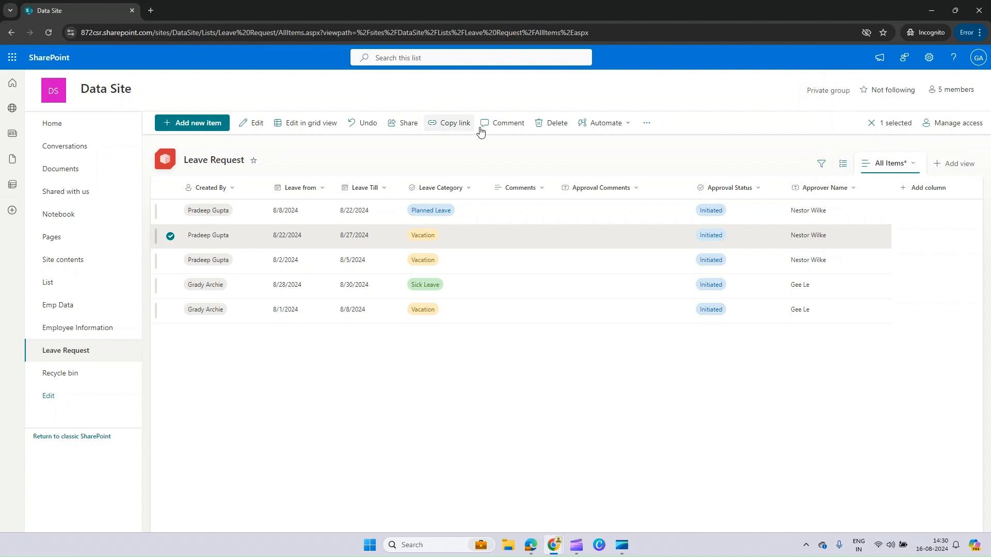
pyautogui.click(171, 236)
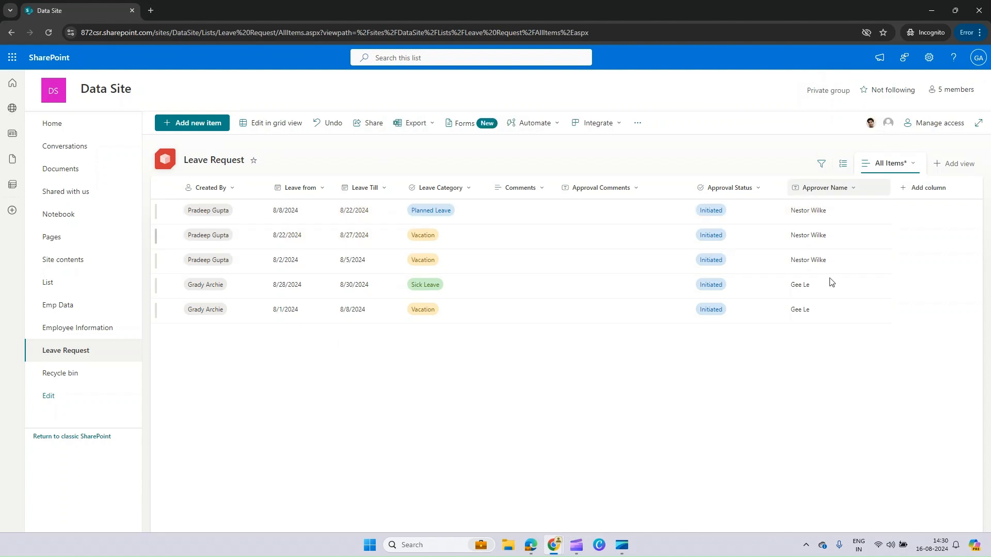
pyautogui.click(460, 193)
pyautogui.moveTo(473, 283)
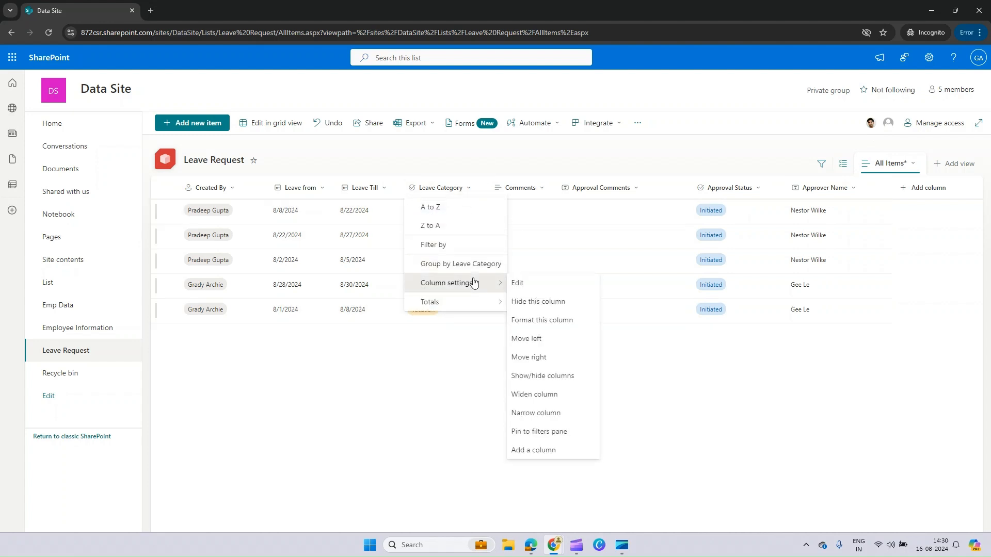
pyautogui.click(546, 283)
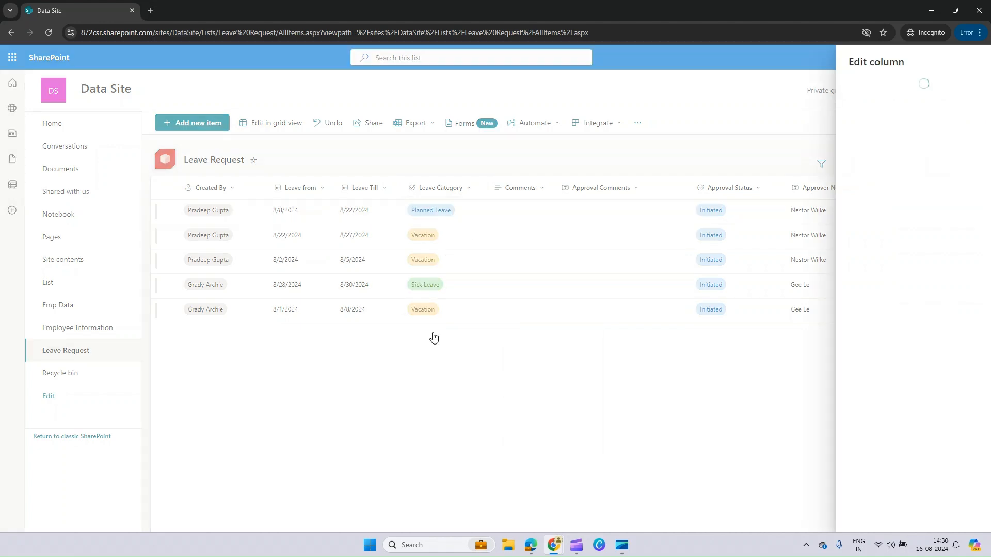
pyautogui.click(975, 62)
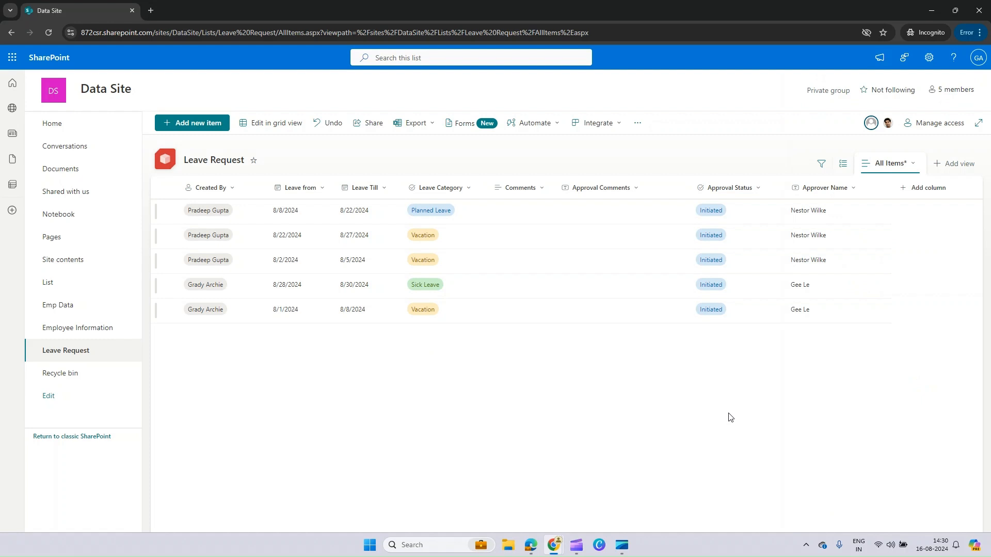
# Switch to Edge and stop the Leave Request list from inheriting the parent site's permissions.
pyautogui.click(531, 544)
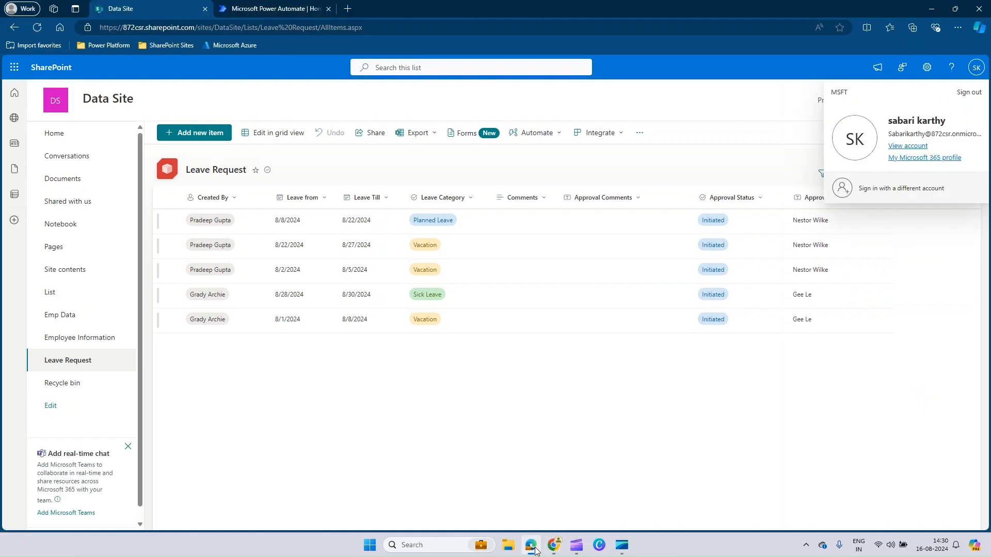
pyautogui.click(543, 436)
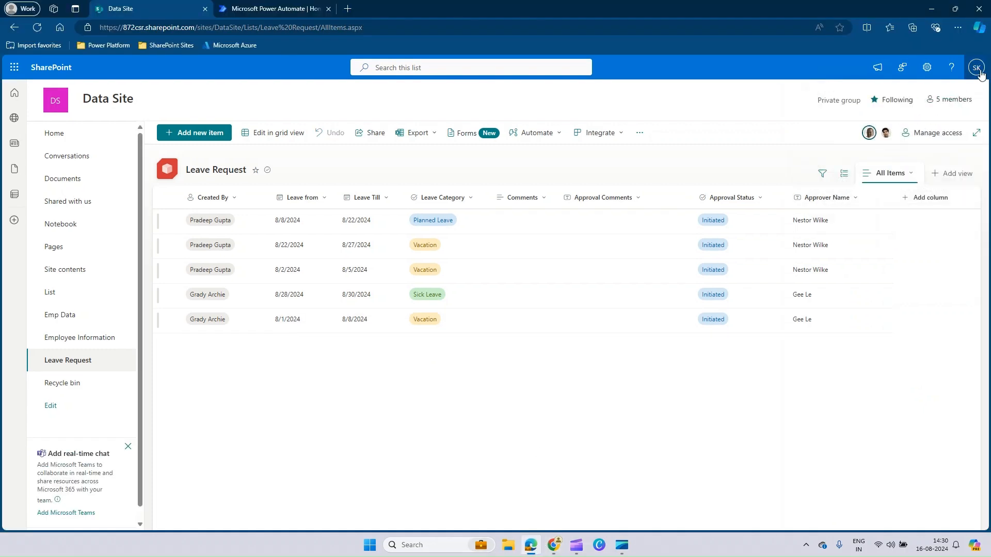
pyautogui.click(926, 70)
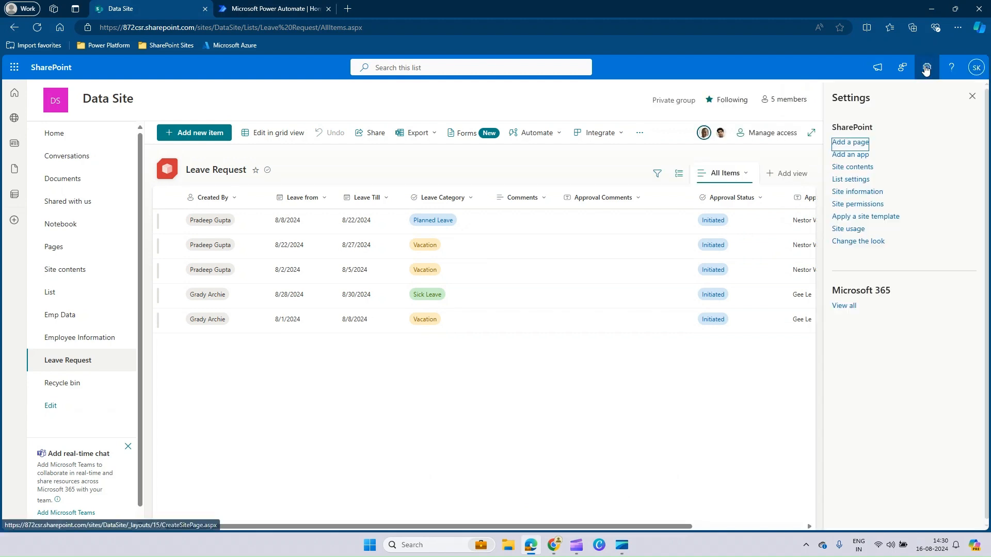
pyautogui.click(851, 180)
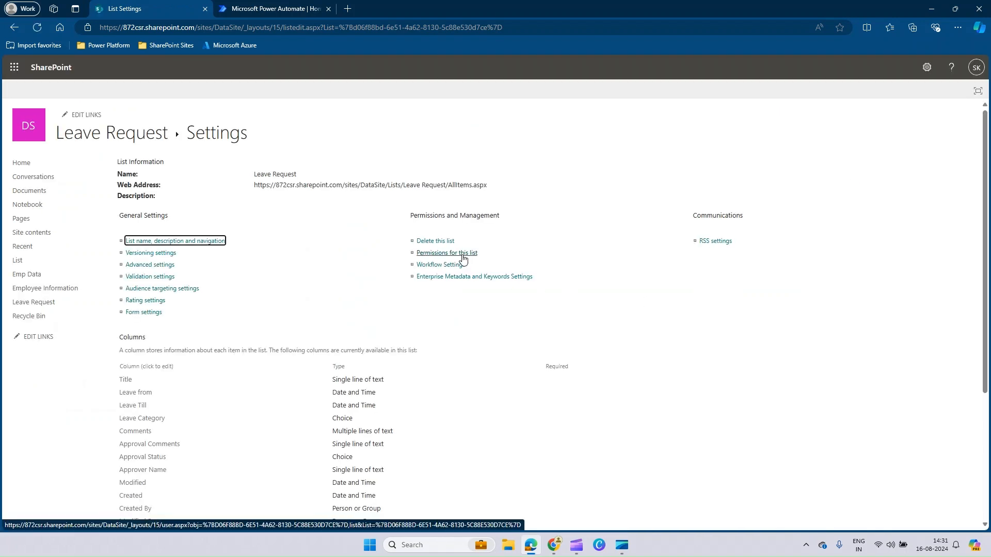
pyautogui.click(463, 258)
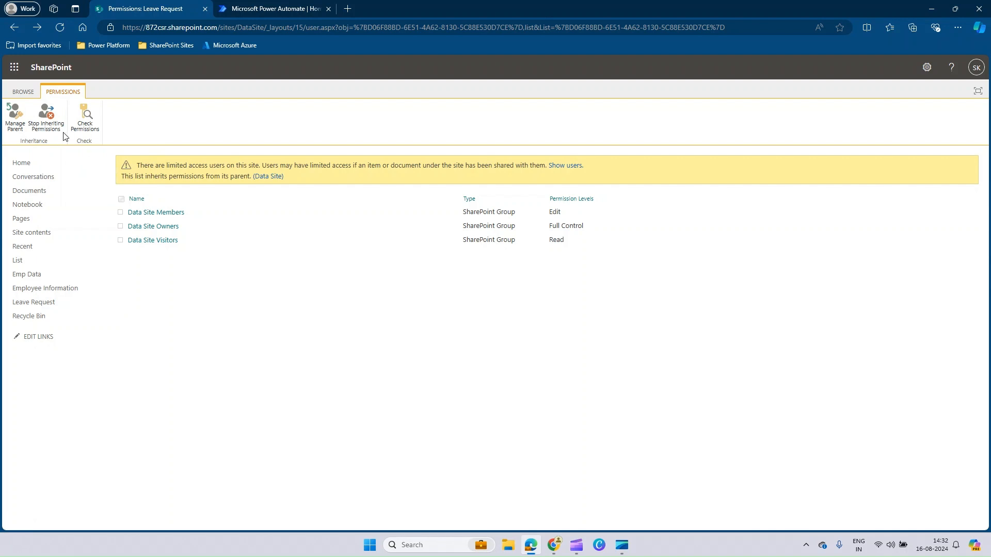
pyautogui.click(47, 125)
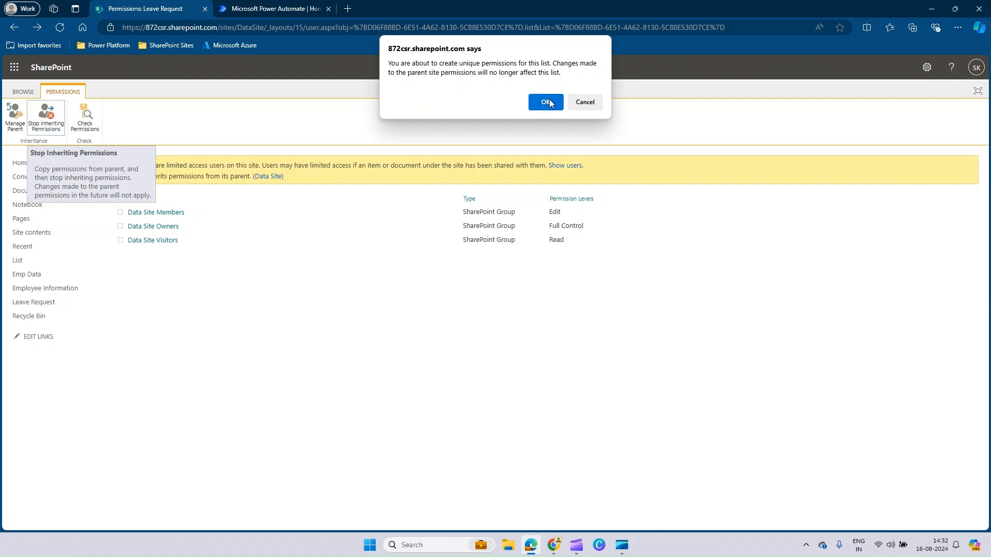
pyautogui.click(546, 95)
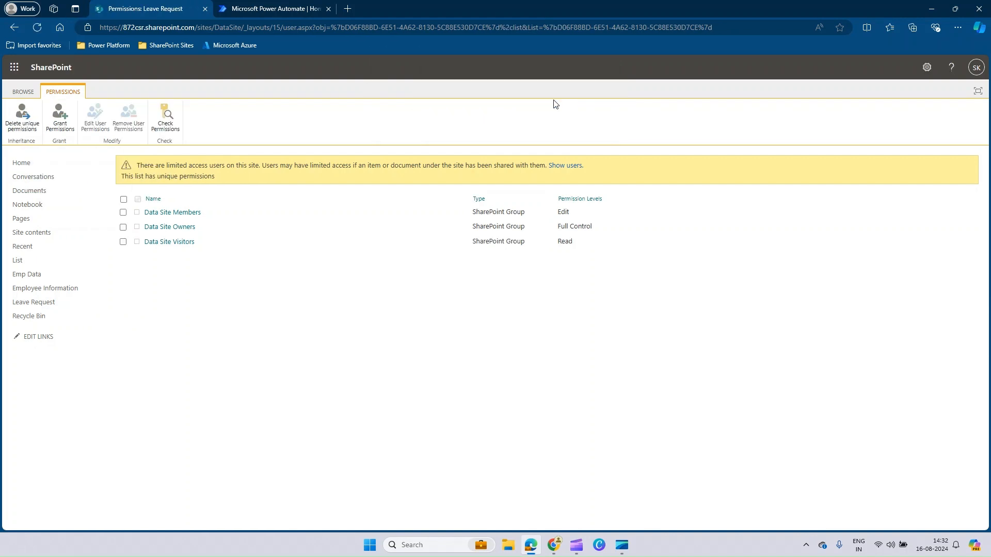
# Set the Data Site Members group's permission level on the Leave Request list to Contribute only.
pyautogui.click(123, 212)
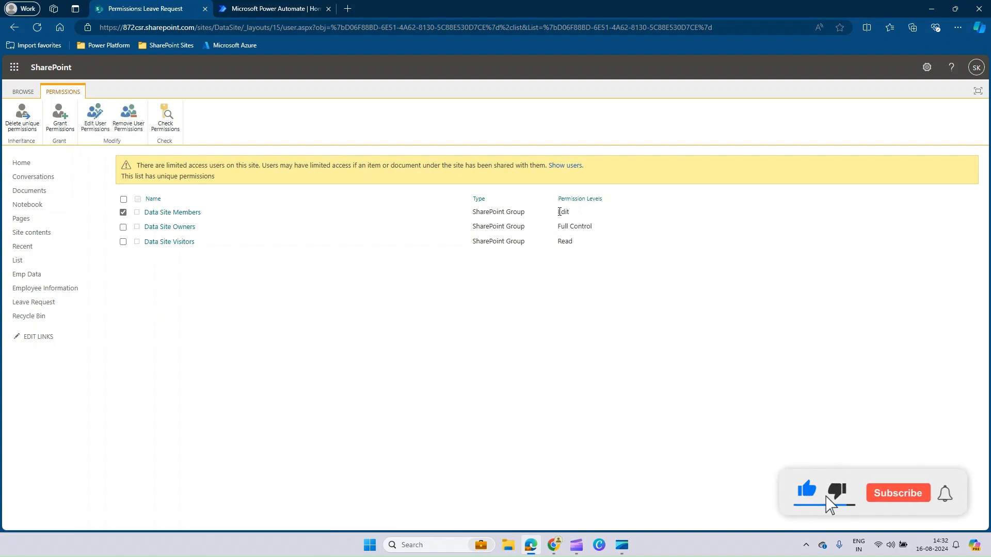
pyautogui.doubleClick(560, 211)
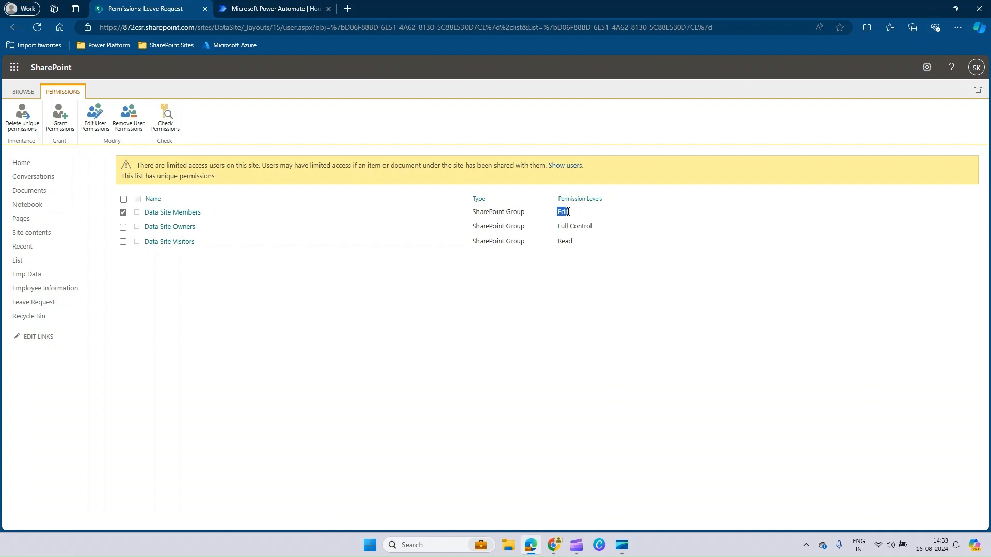
pyautogui.click(122, 213)
pyautogui.click(96, 126)
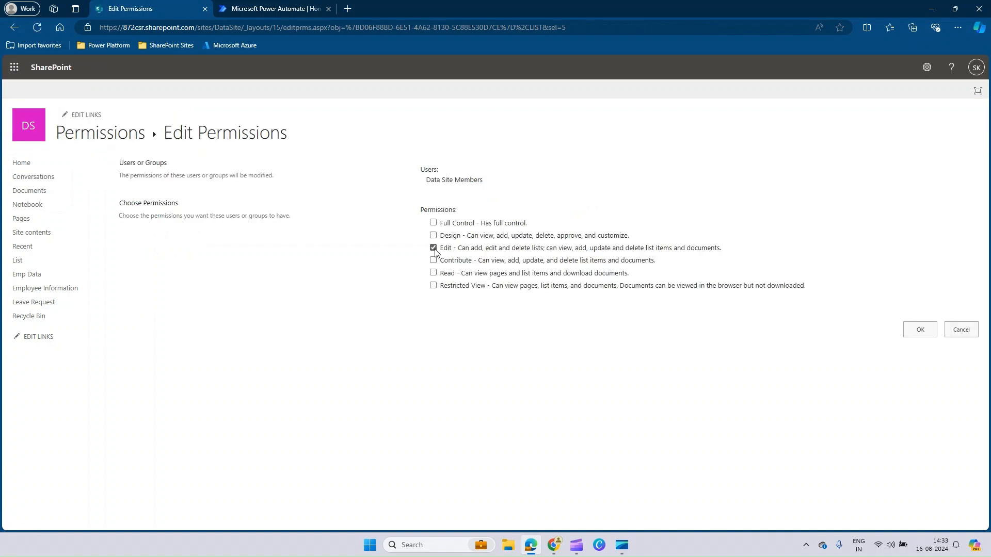
pyautogui.click(433, 260)
pyautogui.click(433, 248)
pyautogui.click(922, 333)
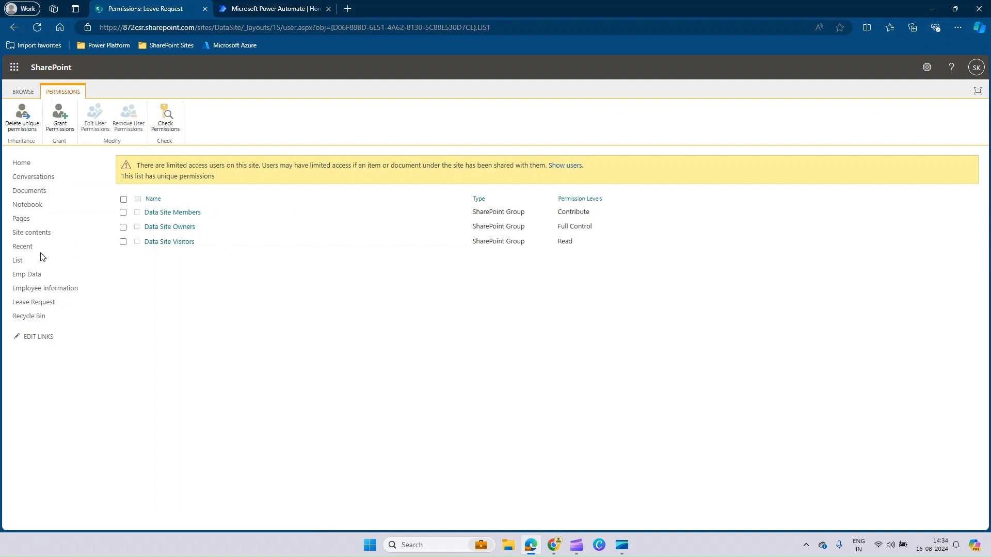
# Delete all existing items from the Leave Request list.
pyautogui.click(43, 305)
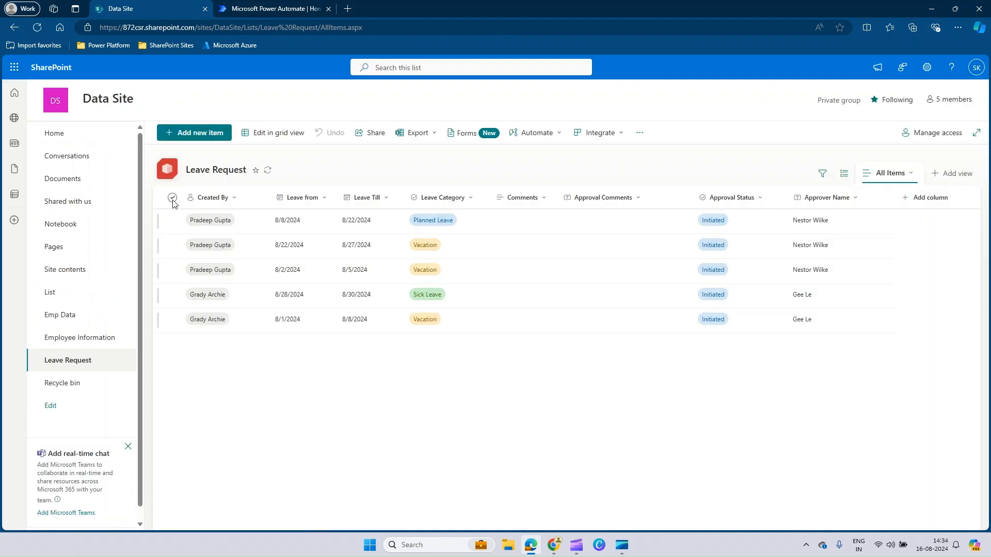
pyautogui.click(172, 198)
pyautogui.click(412, 133)
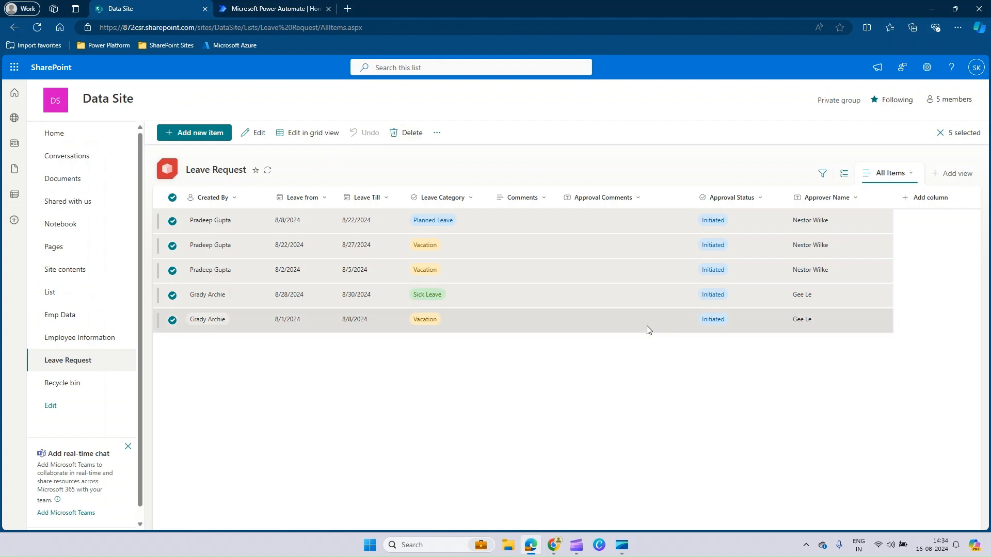
pyautogui.click(503, 319)
# Switch to Power Automate, open the Leave Request Approval flow for editing, and review the branches of its Condition.
pyautogui.click(260, 9)
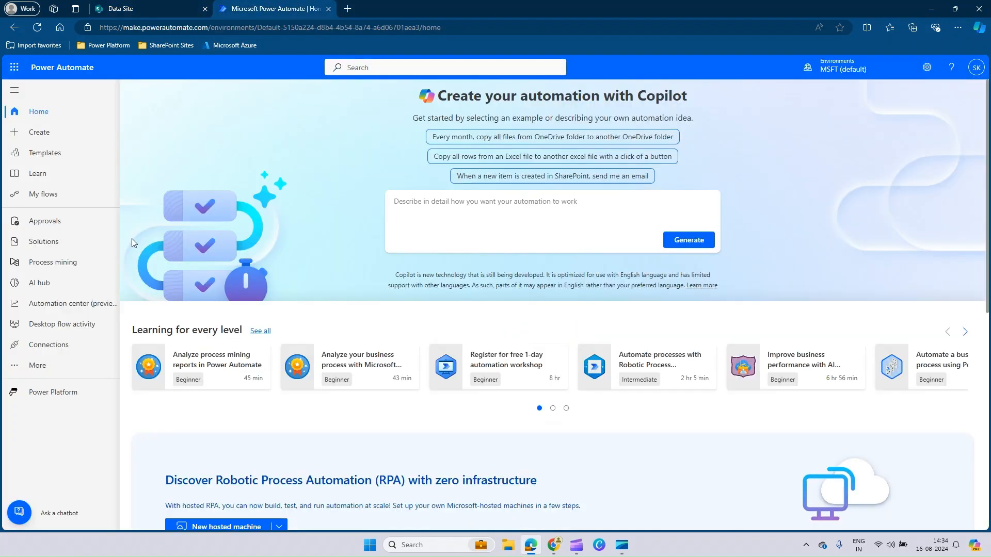
pyautogui.click(53, 194)
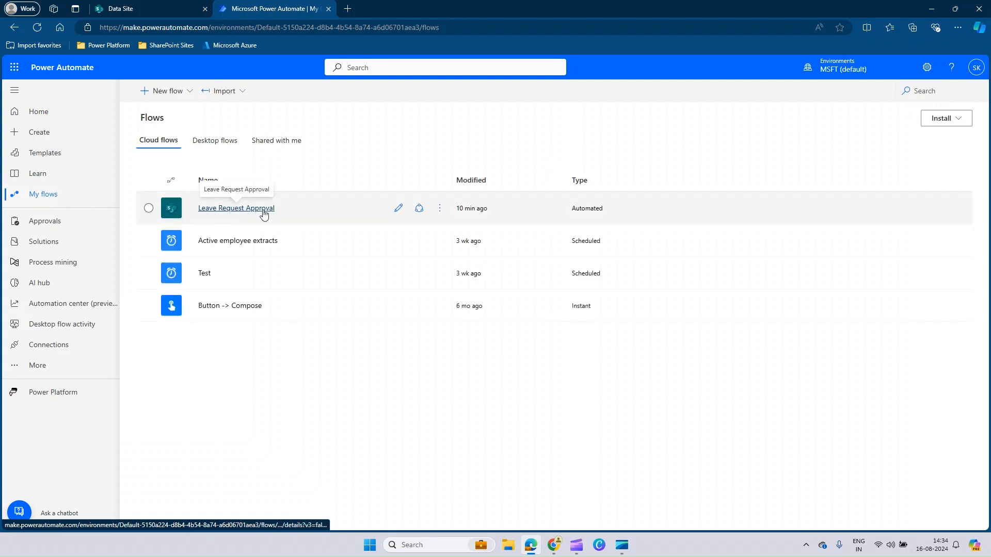
pyautogui.click(397, 210)
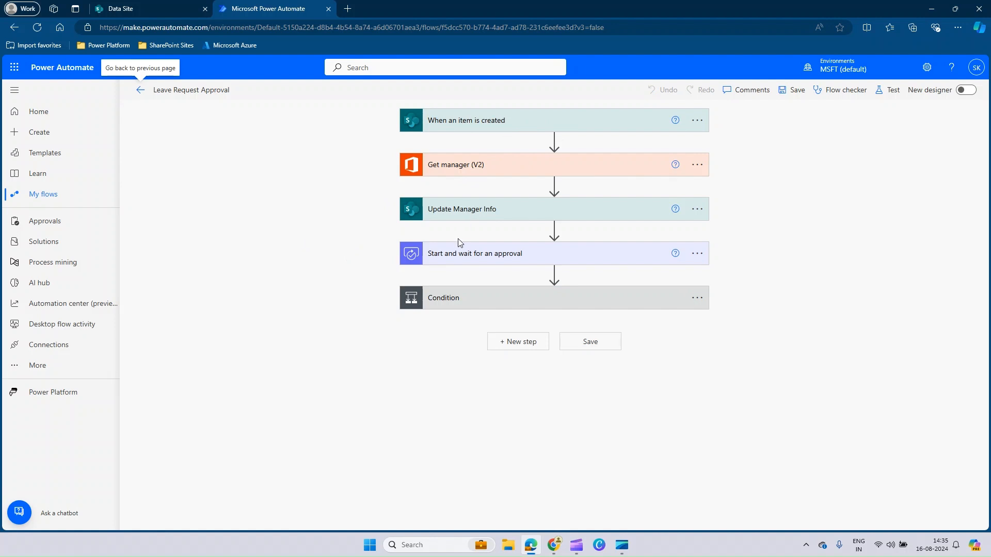
pyautogui.click(477, 303)
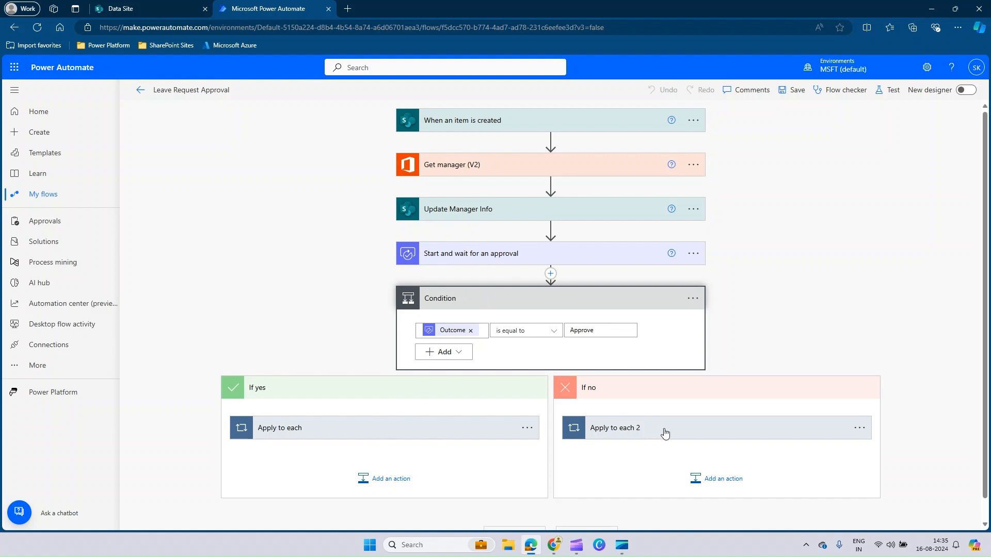
pyautogui.click(566, 304)
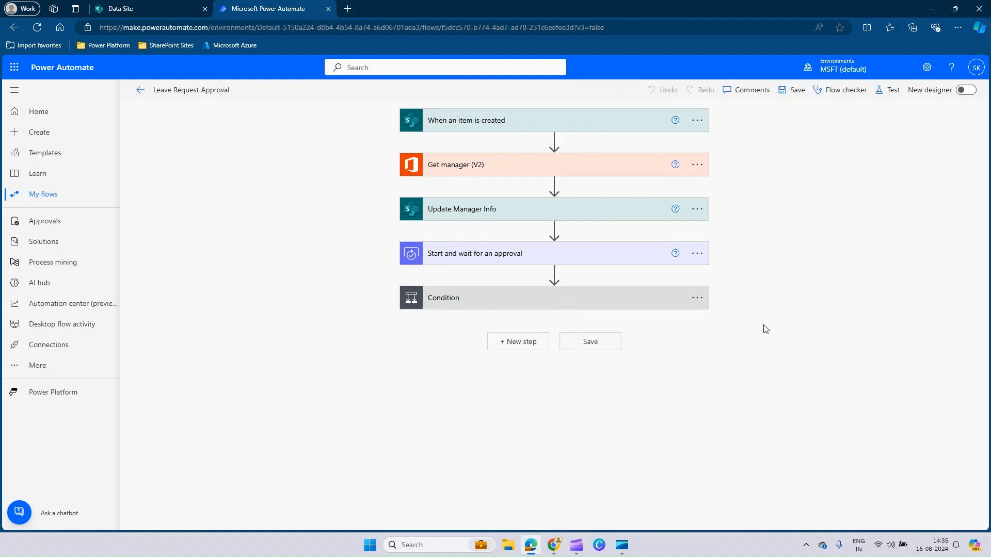
# Insert the SharePoint action "Stop sharing an item or a file" between the "When an item is created" trigger and Get manager (V2).
pyautogui.click(553, 142)
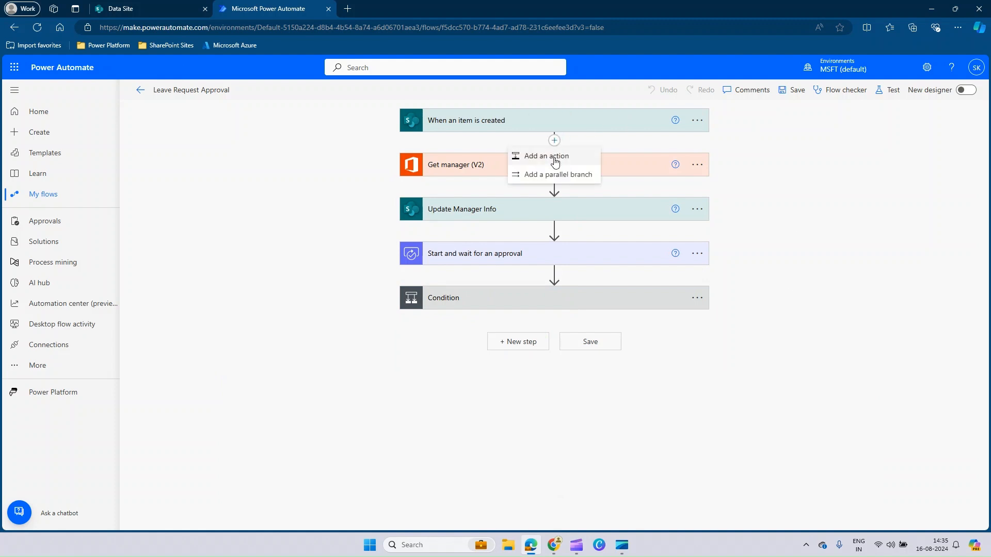
pyautogui.click(555, 156)
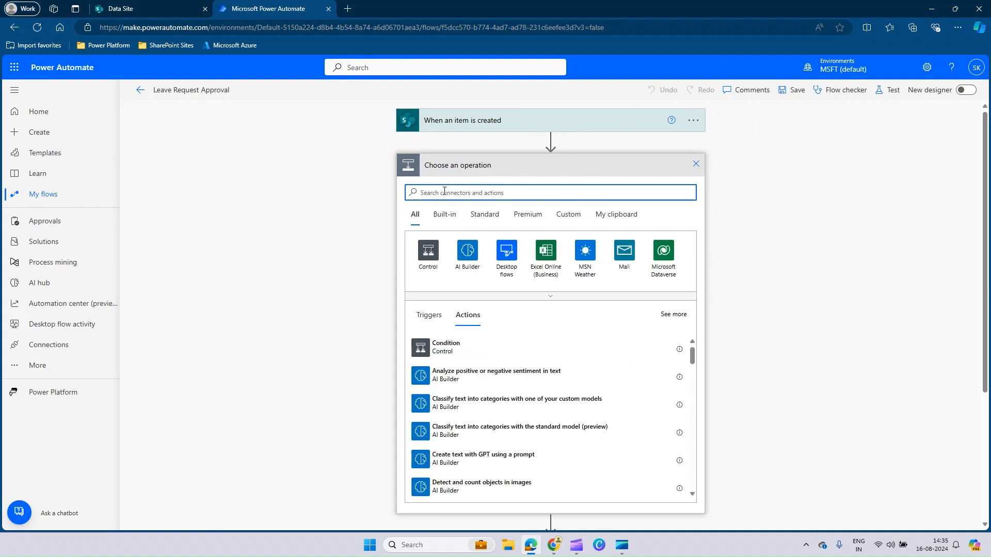
pyautogui.write('sharePo')
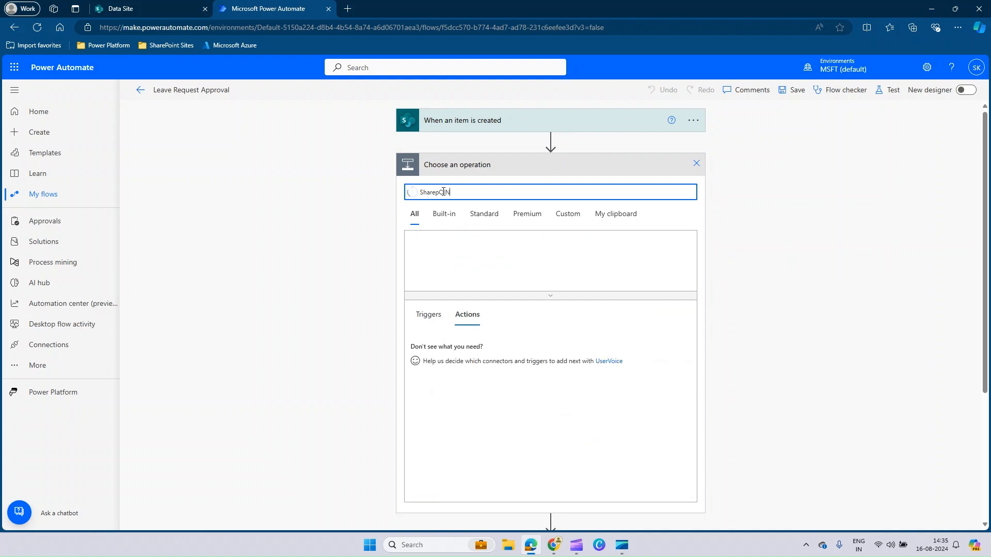
pyautogui.click(426, 256)
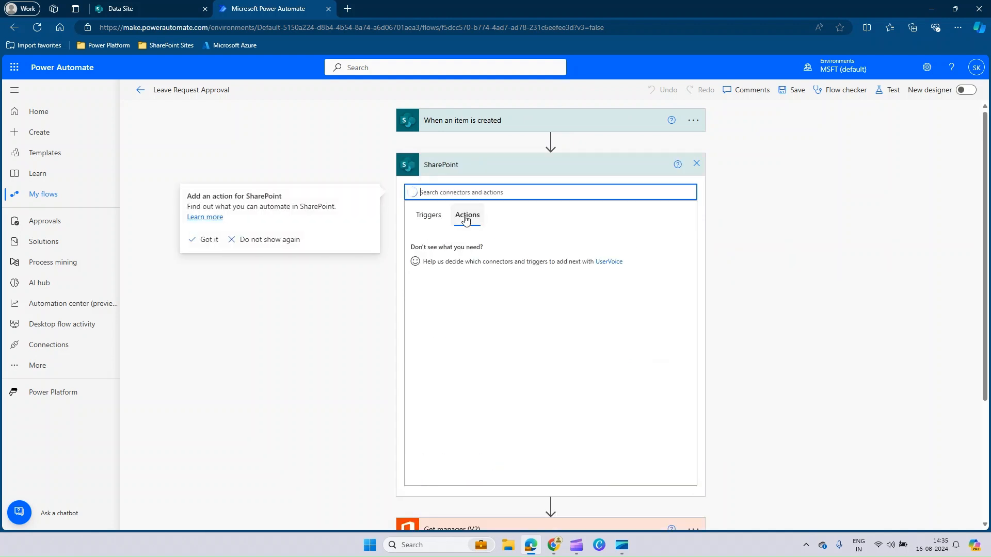
pyautogui.write('sTOP')
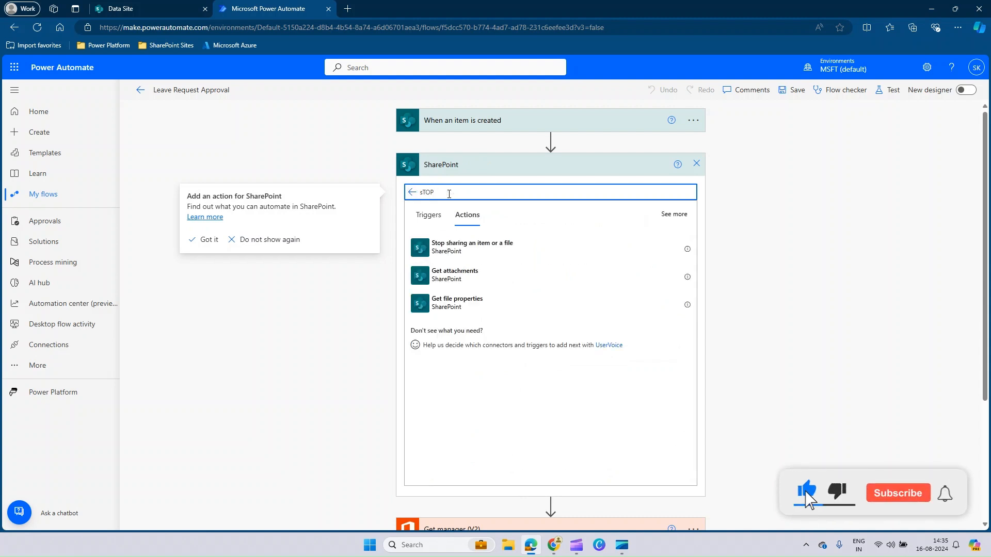
pyautogui.click(462, 250)
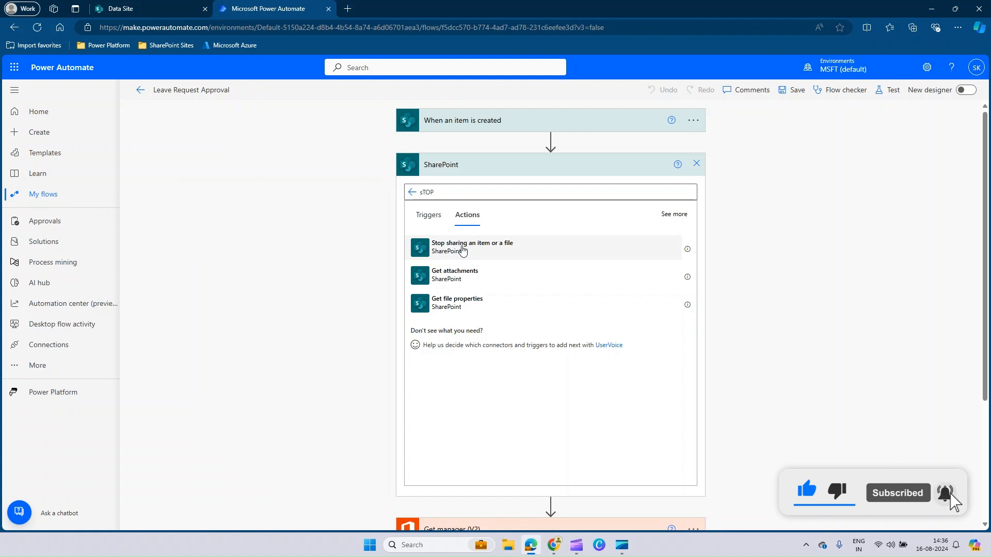
pyautogui.click(462, 250)
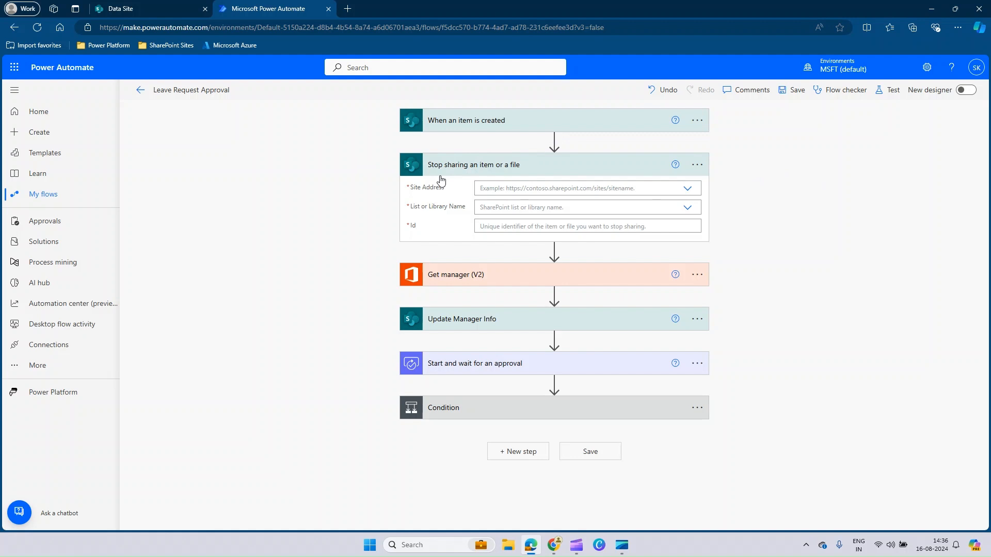
# Configure the "Stop sharing an item or a file" action with site Data Site, list Leave Request and the trigger's dynamic ID.
pyautogui.click(687, 190)
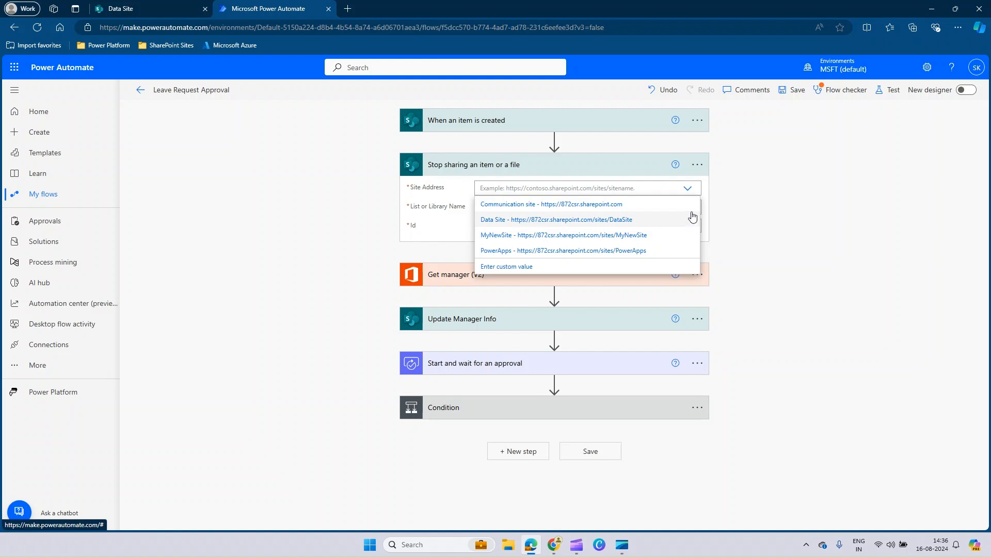
pyautogui.click(691, 217)
pyautogui.click(690, 210)
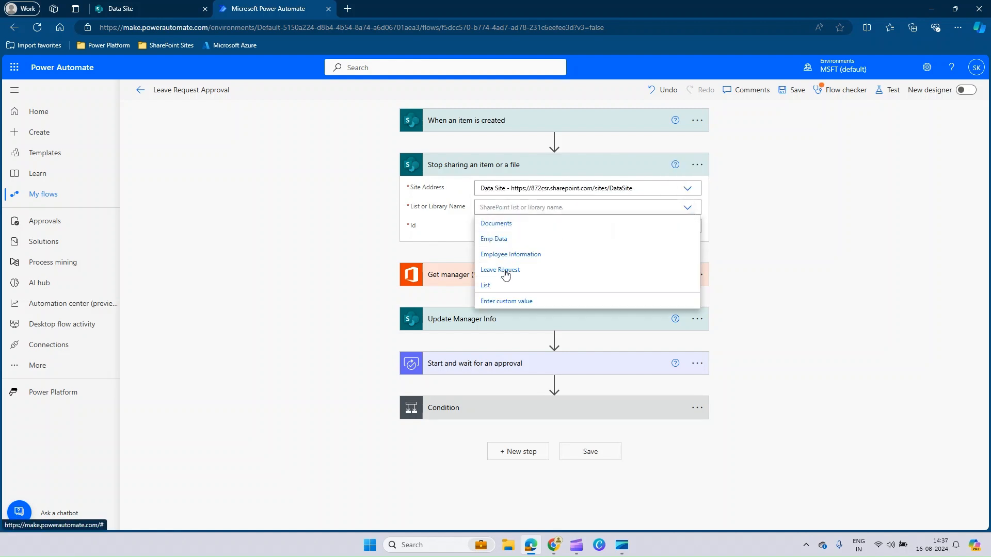
pyautogui.click(505, 274)
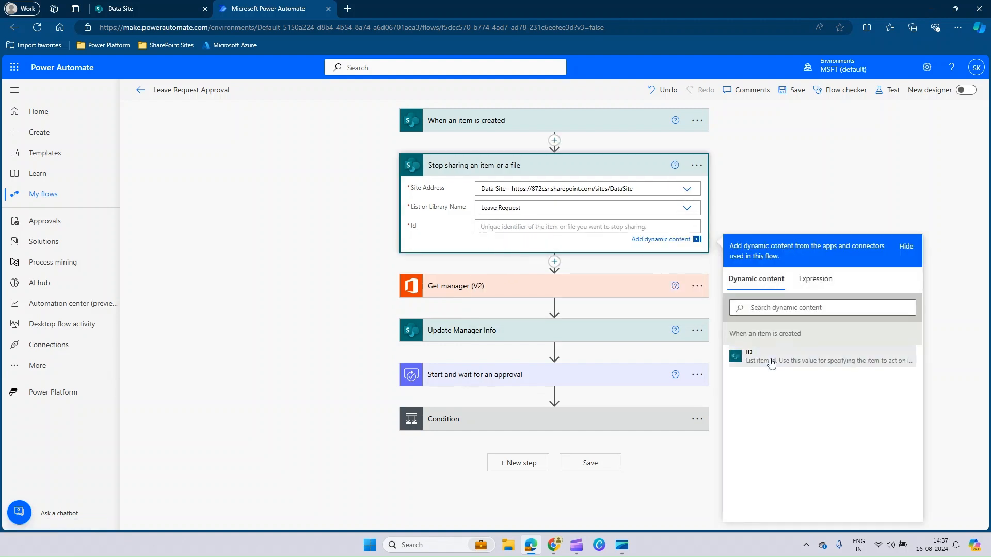
pyautogui.click(771, 361)
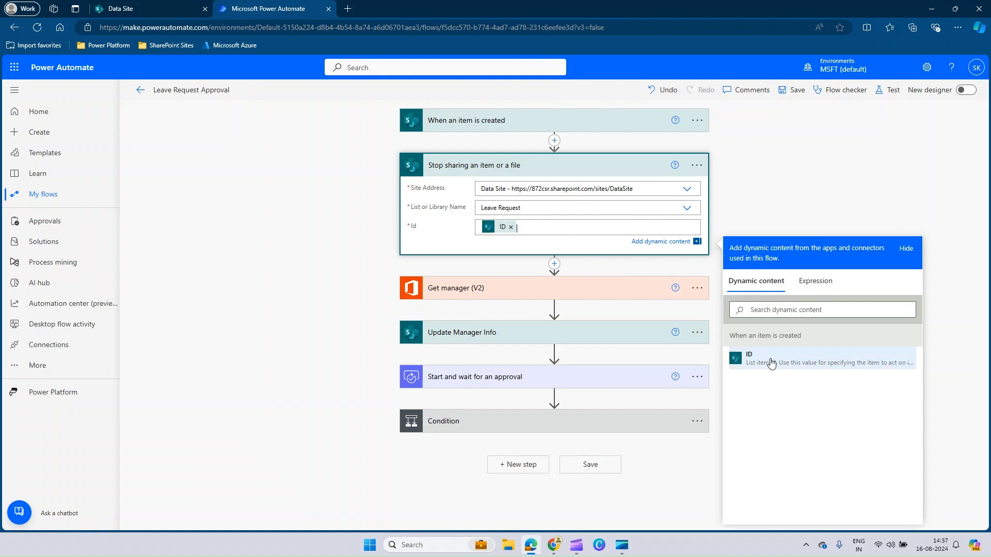
pyautogui.click(433, 164)
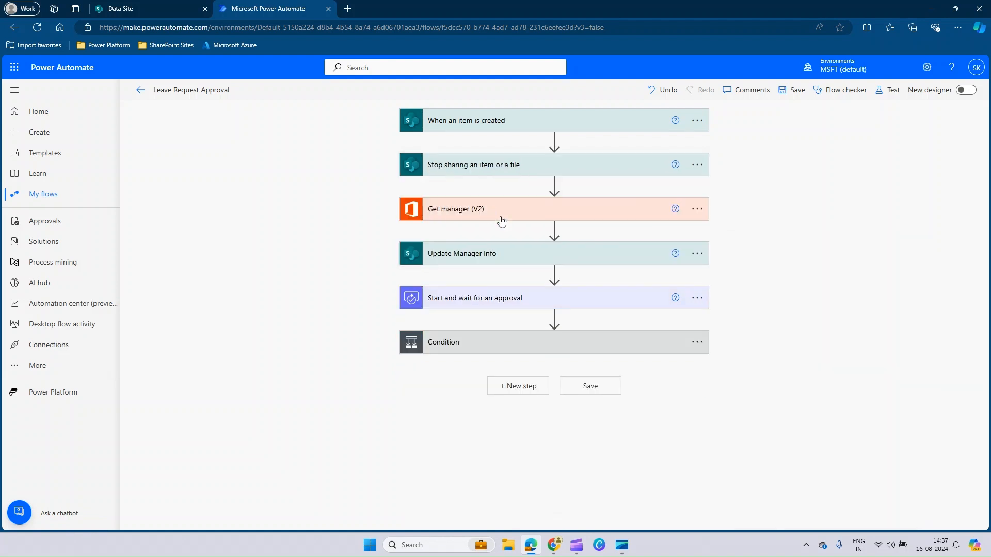
# Insert the SharePoint action "Grant access to an item or a folder" between Get manager (V2) and Update Manager Info.
pyautogui.click(552, 230)
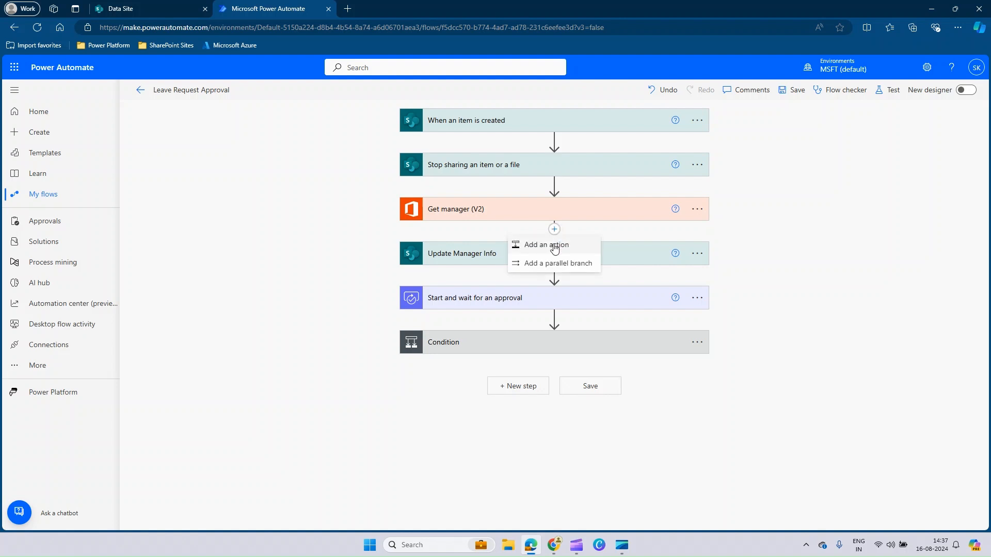
pyautogui.click(554, 246)
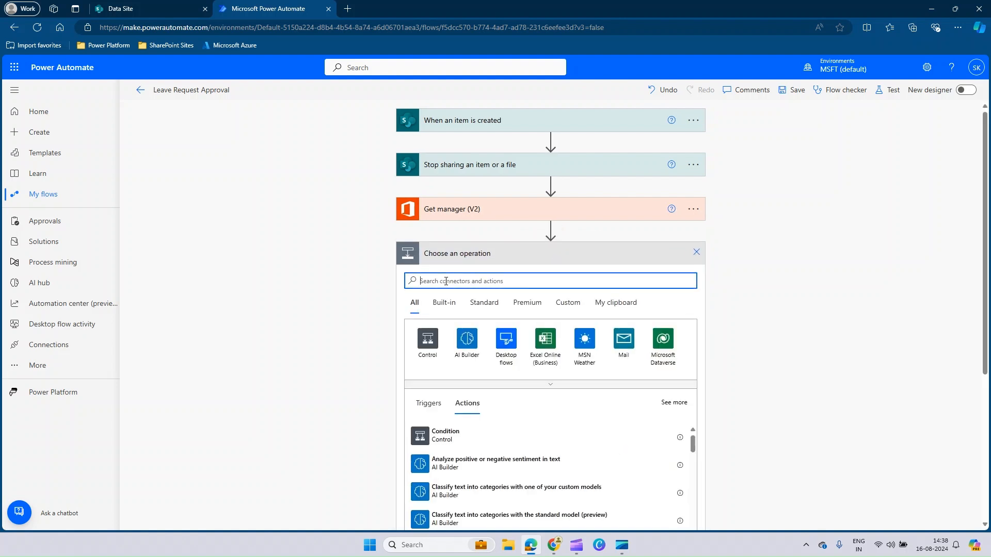
pyautogui.write('Share')
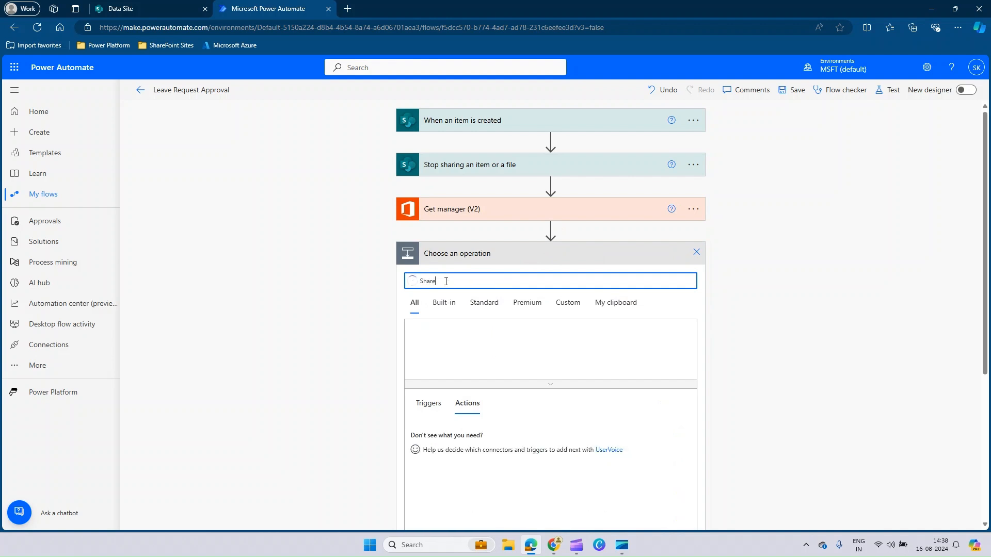
pyautogui.click(507, 356)
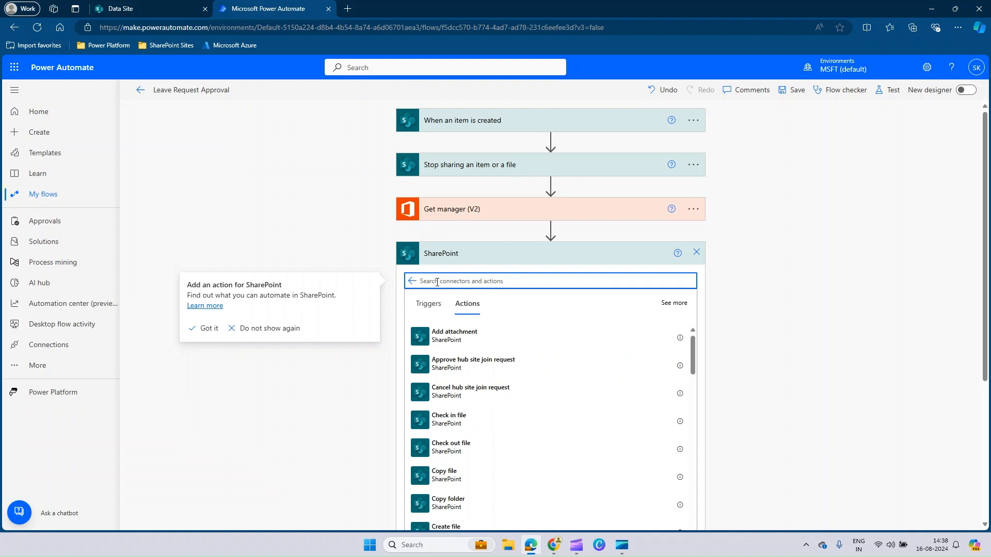
pyautogui.write('Grant')
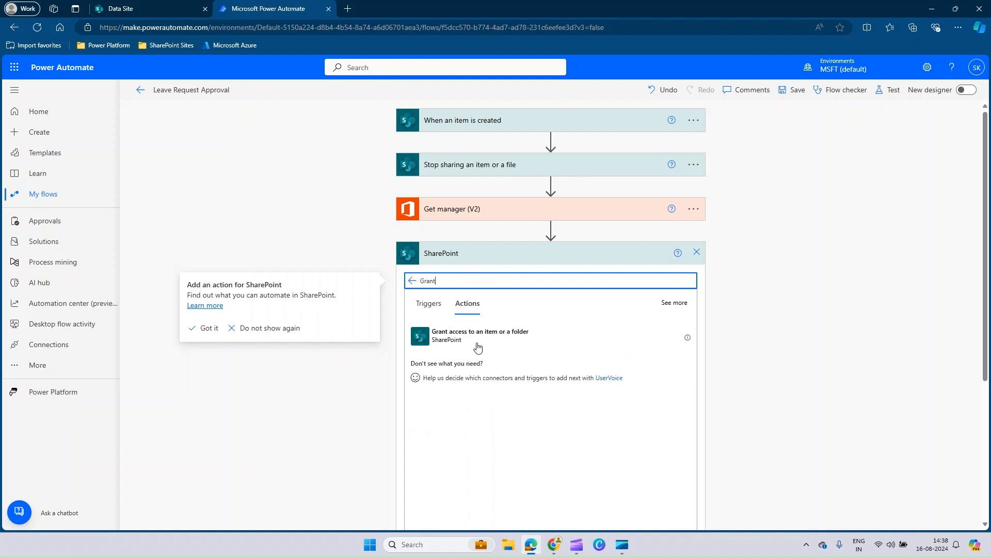
pyautogui.click(470, 339)
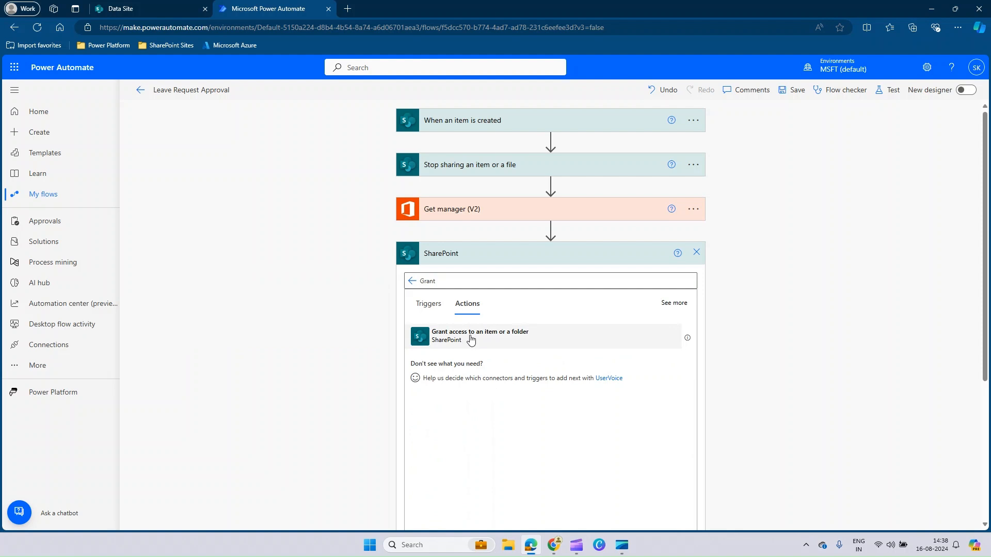
pyautogui.click(471, 340)
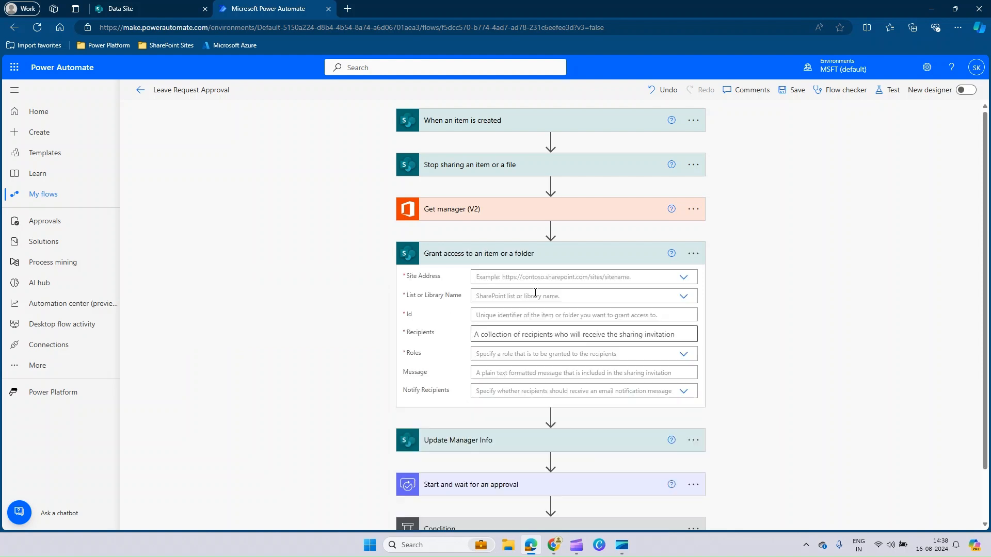
# Point the Grant access action at the Data Site's Leave Request list, using the trigger's dynamic ID as the Id.
pyautogui.click(682, 281)
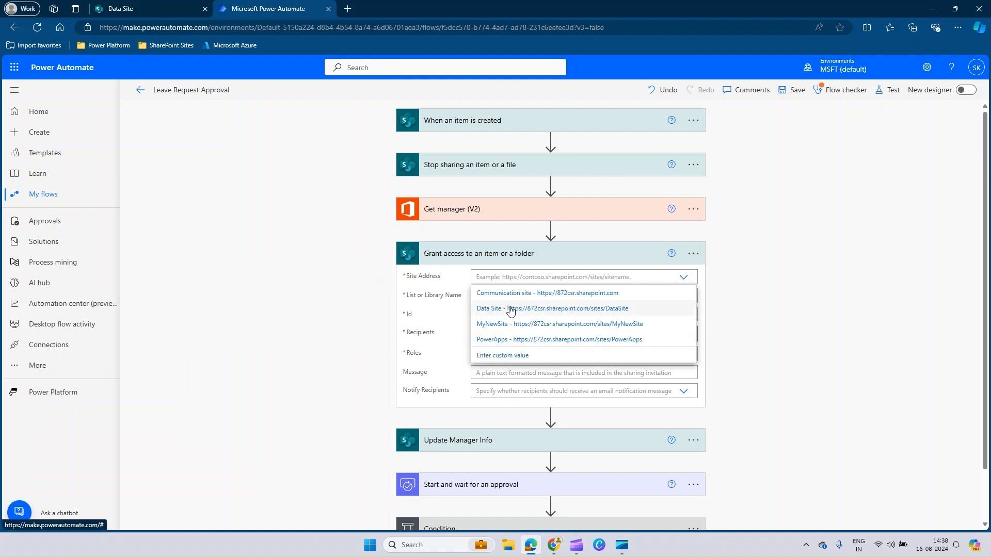
pyautogui.click(510, 310)
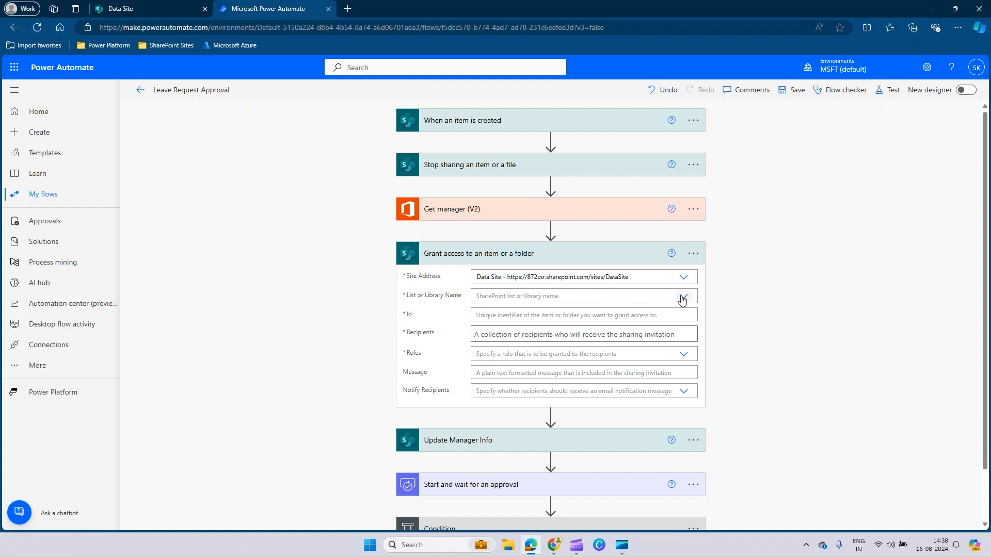
pyautogui.click(681, 298)
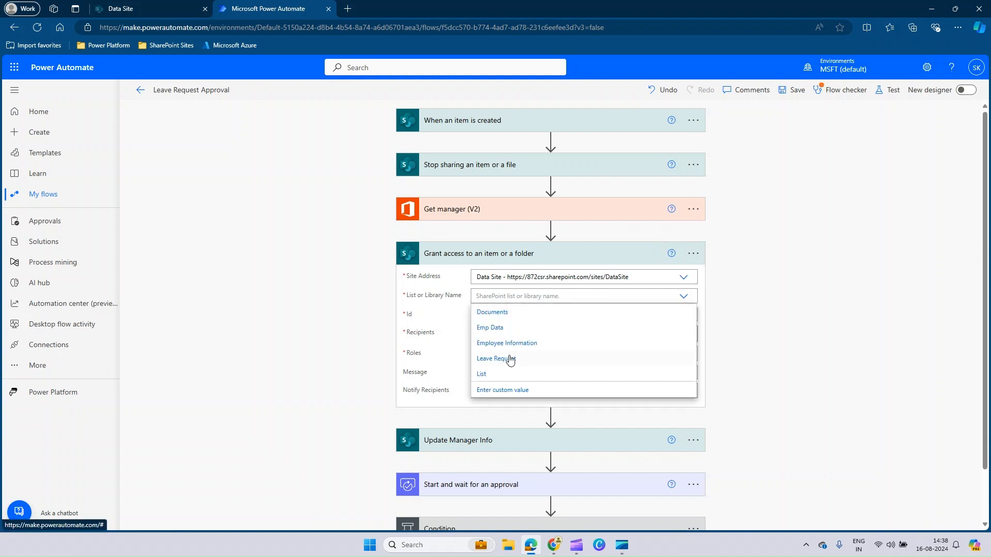
pyautogui.click(510, 360)
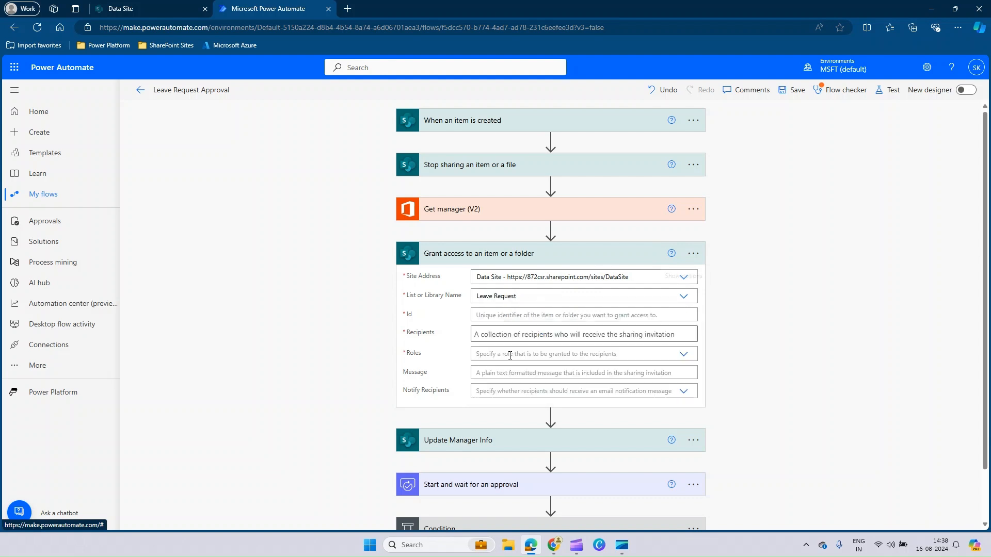
pyautogui.click(485, 315)
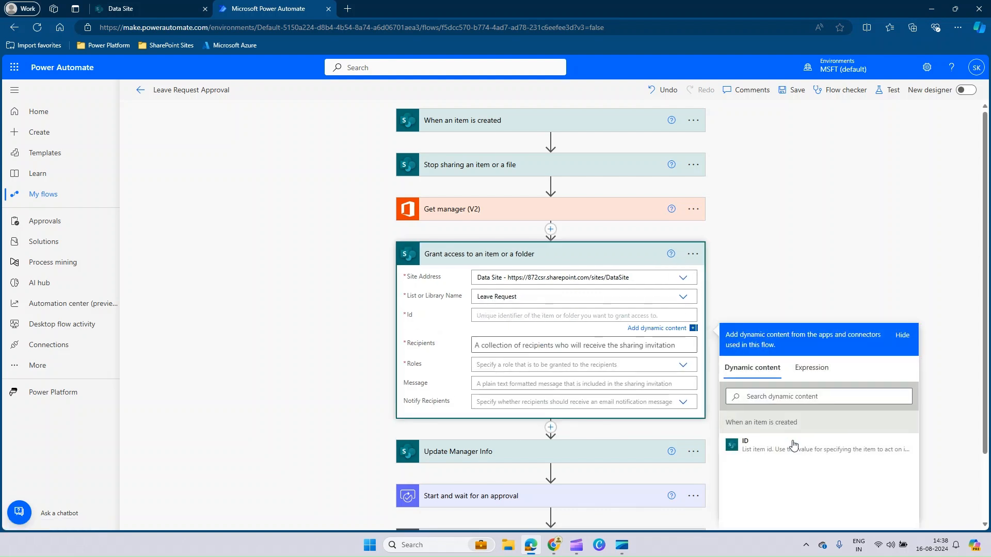
pyautogui.click(793, 452)
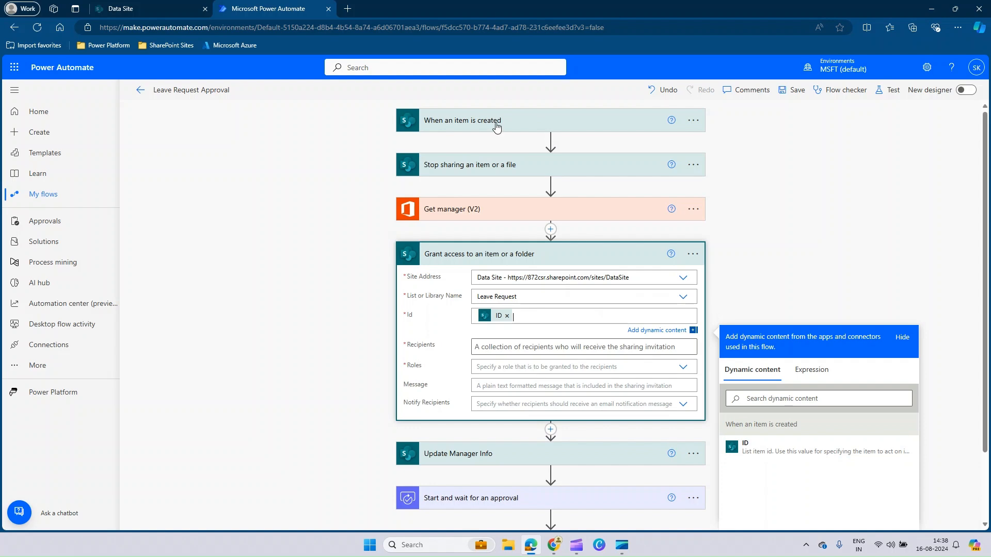
# Set the Grant access recipients to the dynamic values Created By Email and the manager's Mail, separated by a semicolon.
pyautogui.click(508, 344)
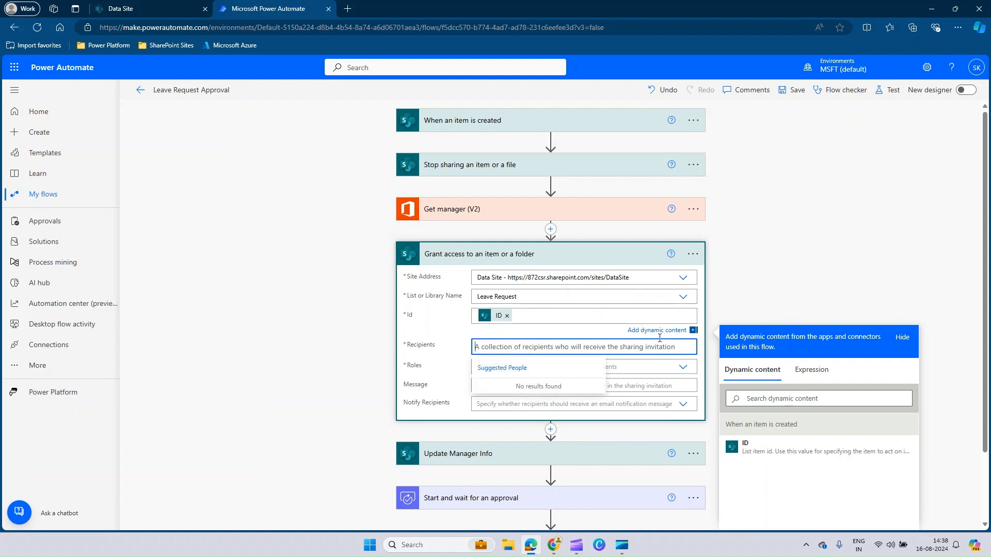
pyautogui.click(691, 331)
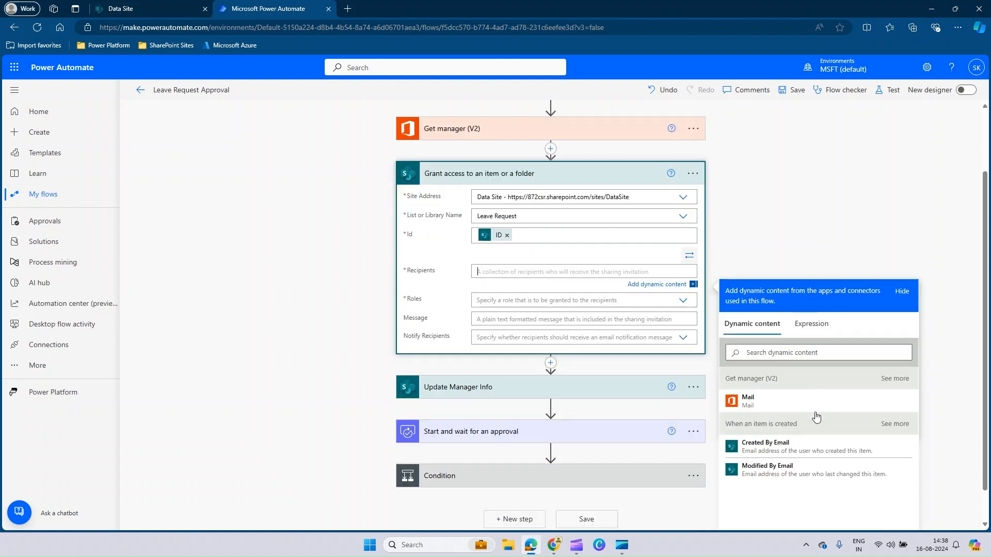
pyautogui.click(767, 409)
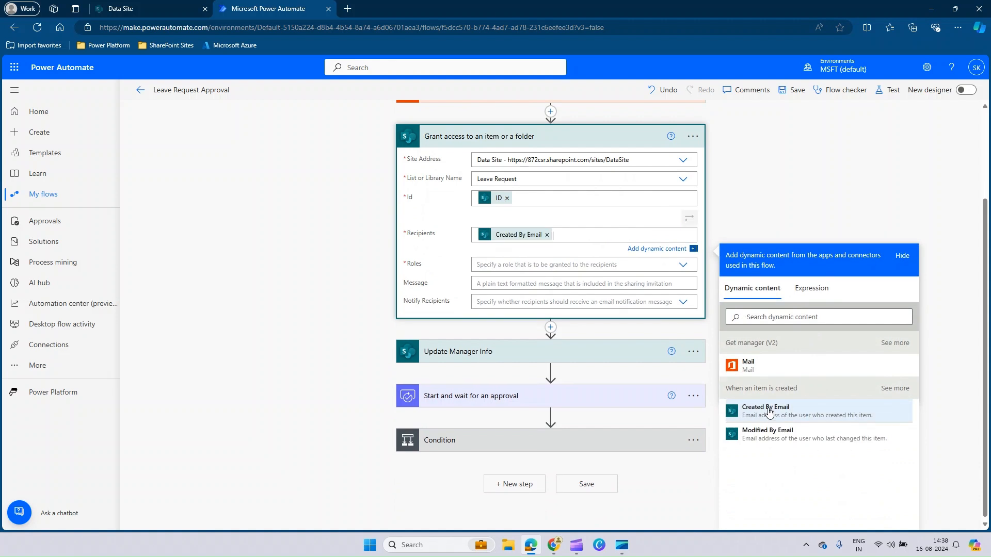
pyautogui.write(';')
pyautogui.click(758, 366)
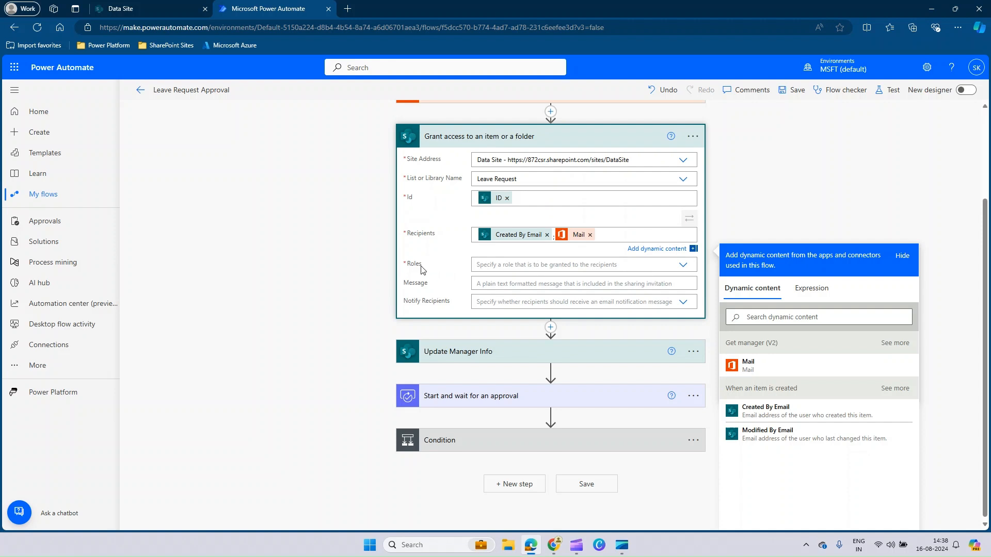
# Set the Grant access role to Can view and Notify Recipients to No.
pyautogui.click(681, 266)
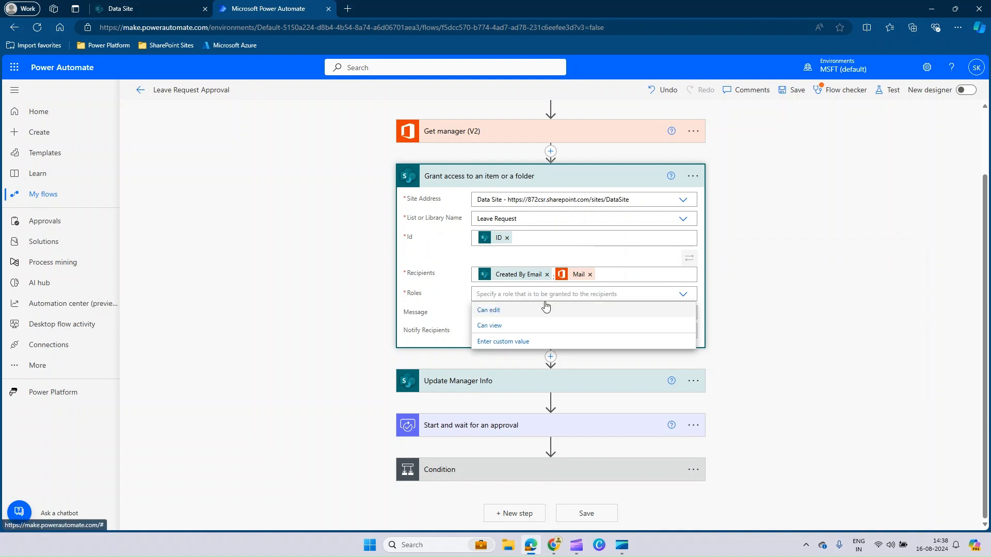
pyautogui.click(489, 326)
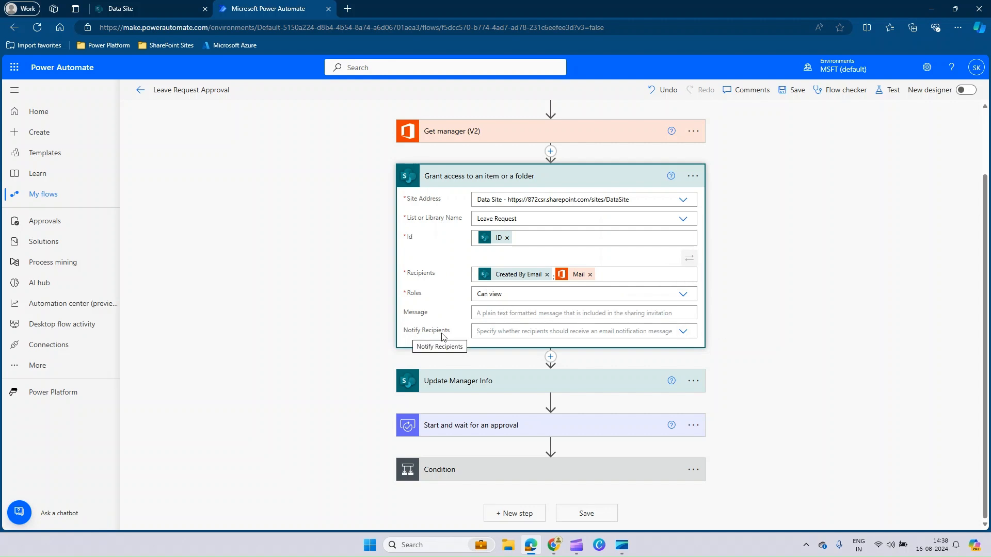
pyautogui.click(683, 333)
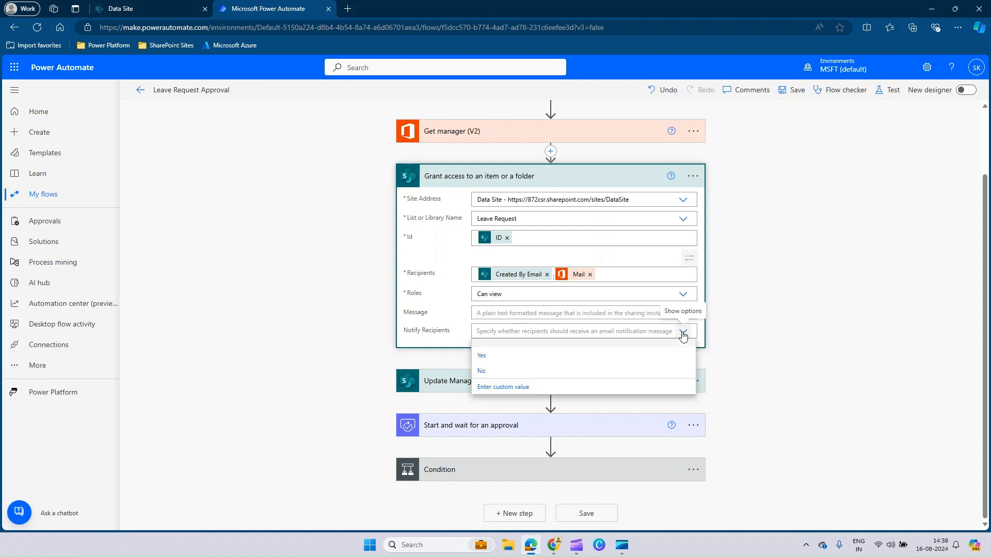
pyautogui.click(502, 372)
# Save the Leave Request Approval flow and start a manual test run.
pyautogui.click(796, 92)
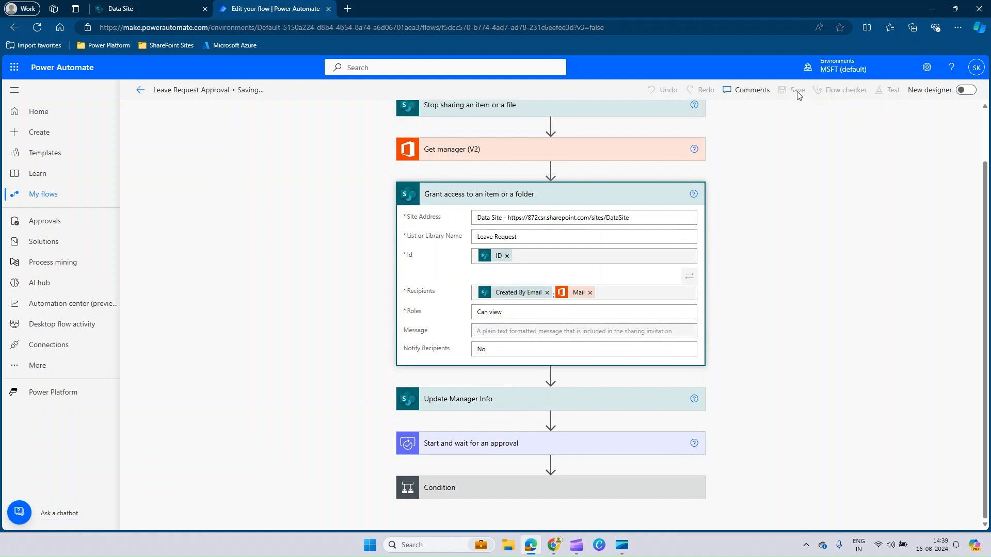
pyautogui.click(887, 91)
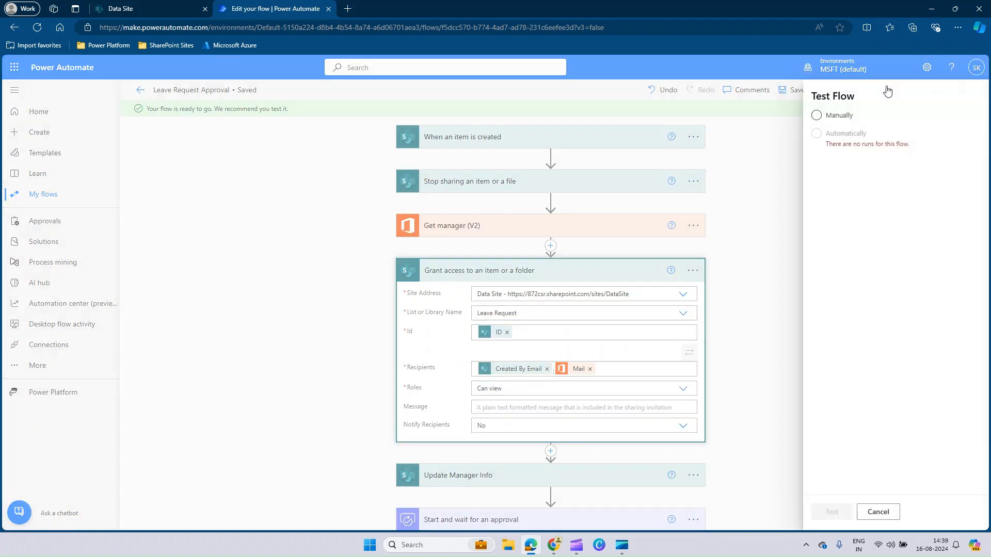
pyautogui.click(815, 119)
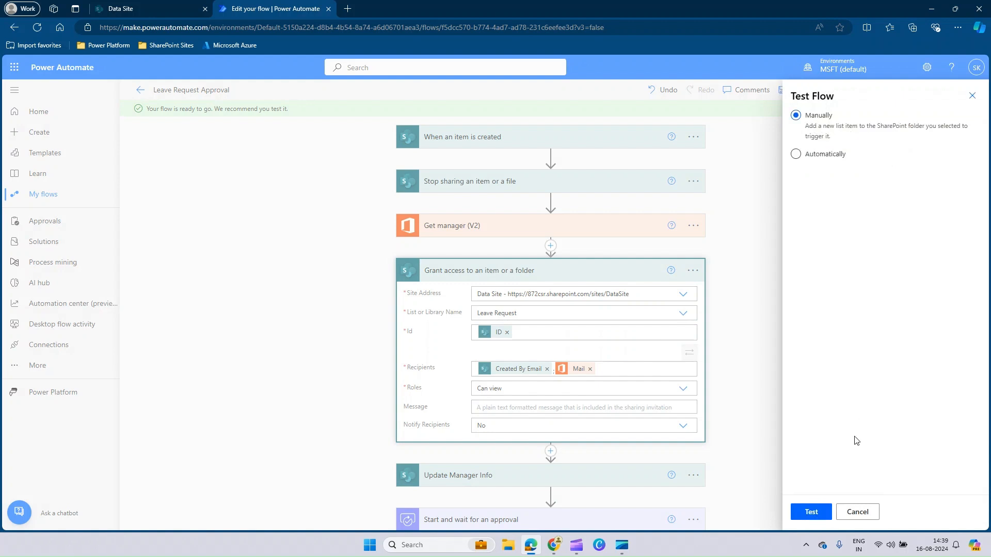
pyautogui.click(807, 514)
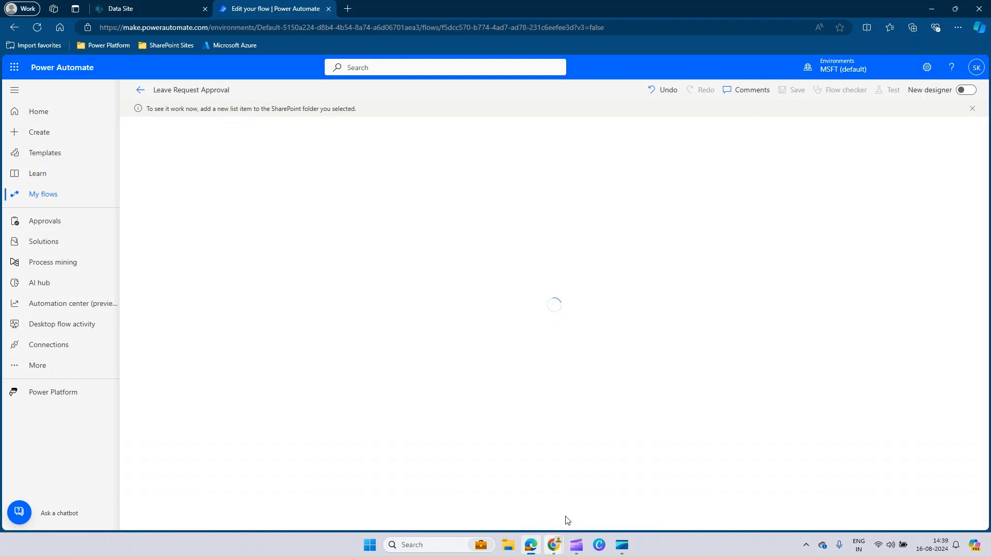
# Switch to the Chrome incognito window with the Leave Request list and check which account is signed in.
pyautogui.moveTo(553, 545)
pyautogui.click(520, 507)
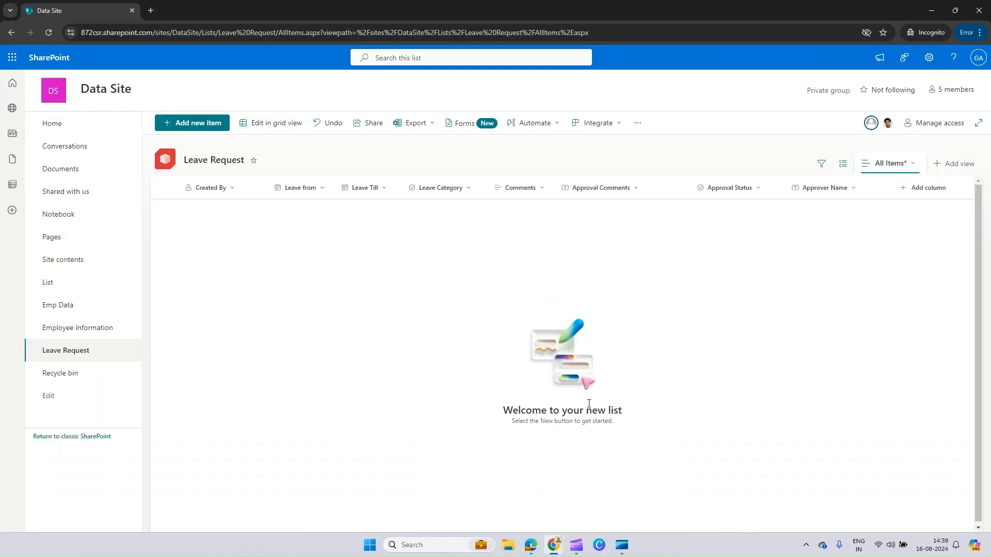
pyautogui.click(978, 57)
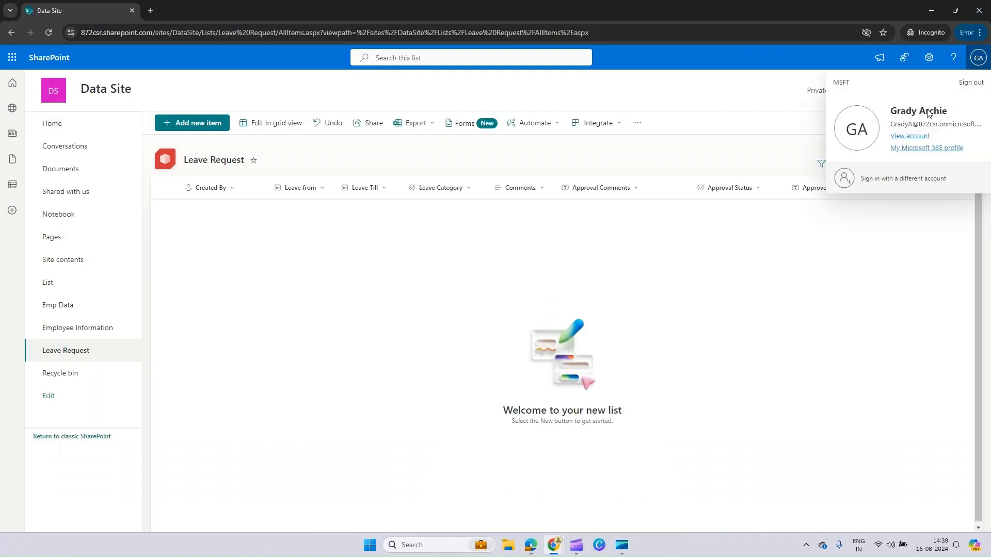
pyautogui.click(240, 253)
# Add and save a leave request from 8/1/2024 to 8/4/2024 with the Leave Category Planned Leave.
pyautogui.click(205, 128)
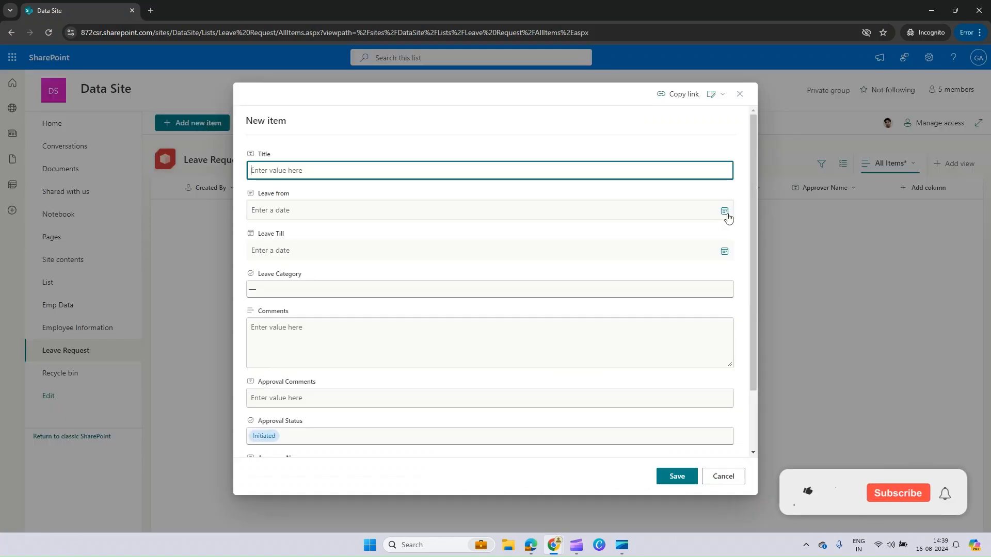
pyautogui.click(725, 212)
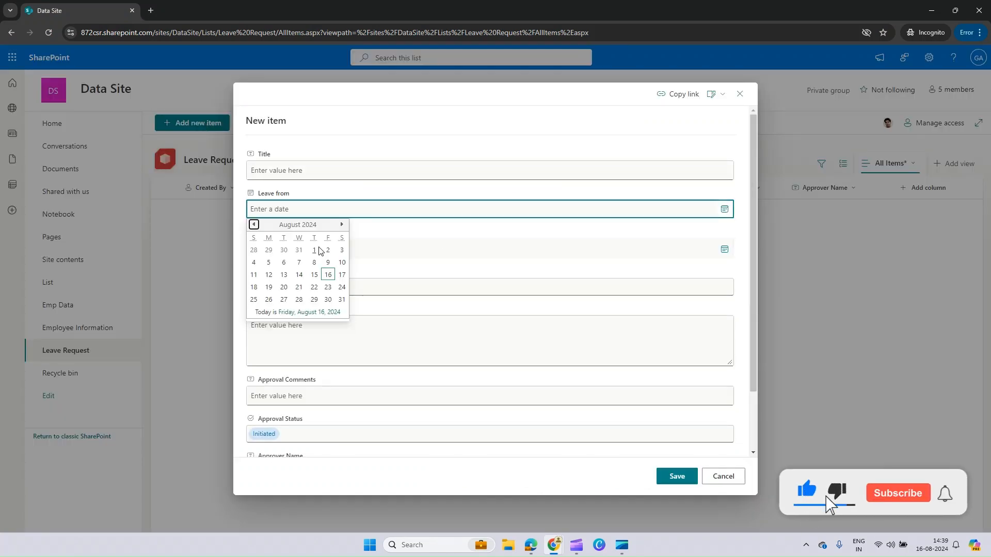
pyautogui.click(312, 252)
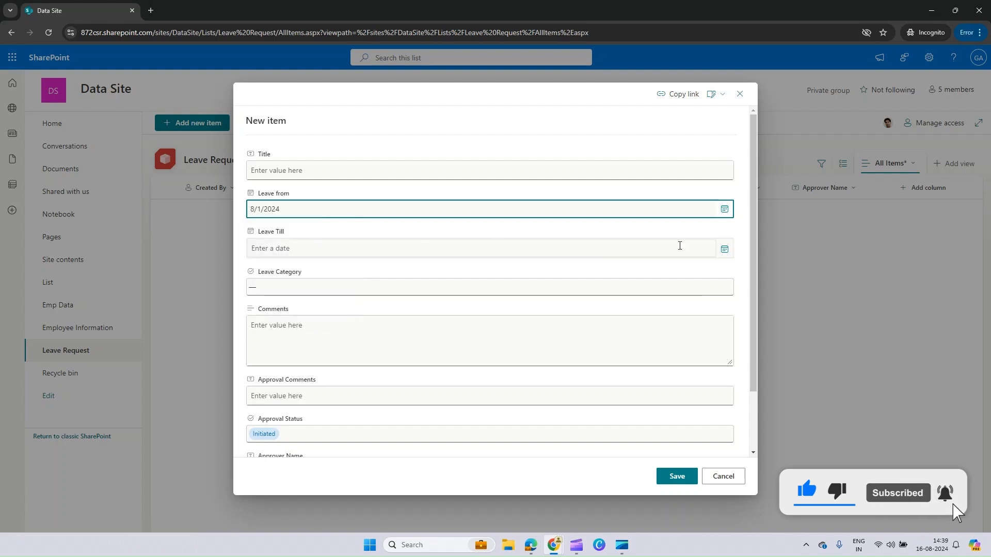
pyautogui.click(726, 249)
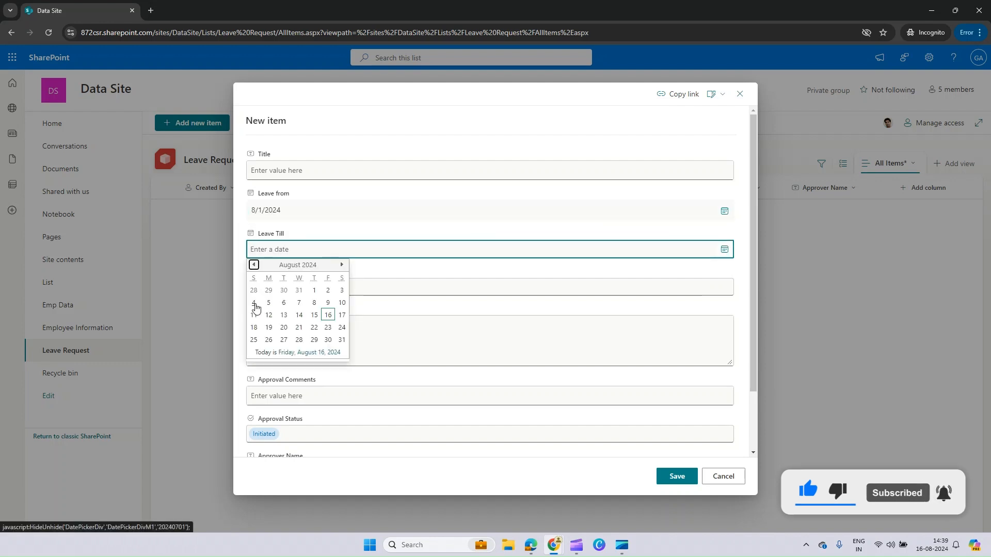
pyautogui.click(258, 311)
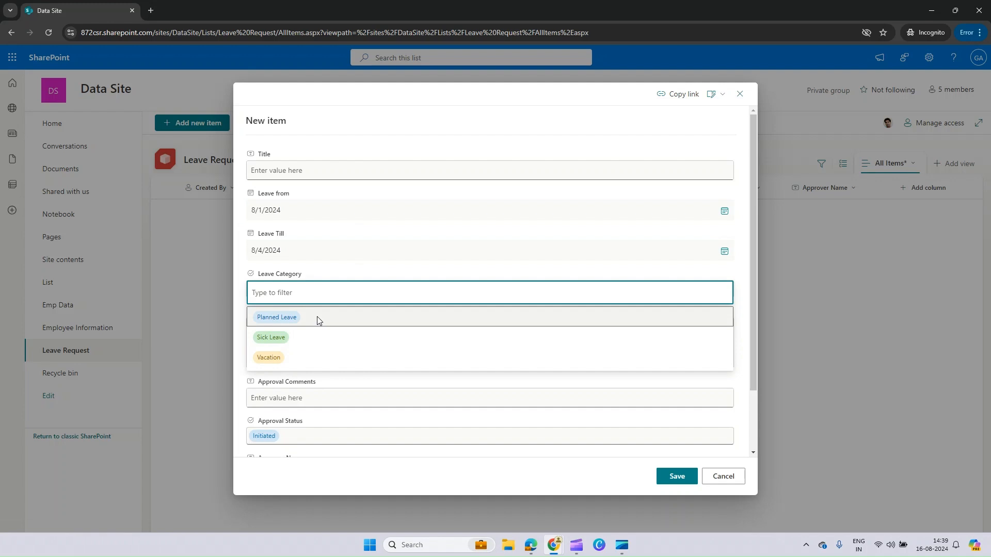
pyautogui.click(317, 317)
pyautogui.click(312, 335)
pyautogui.click(676, 477)
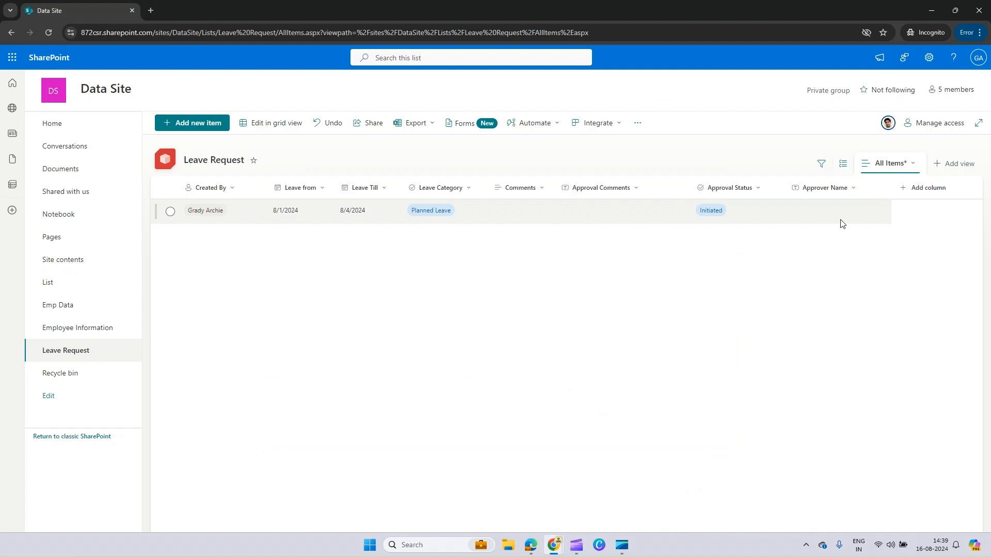
# Check the Leave Request Approval run in Edge and reload the Leave Request list in the Chrome incognito window.
pyautogui.click(531, 547)
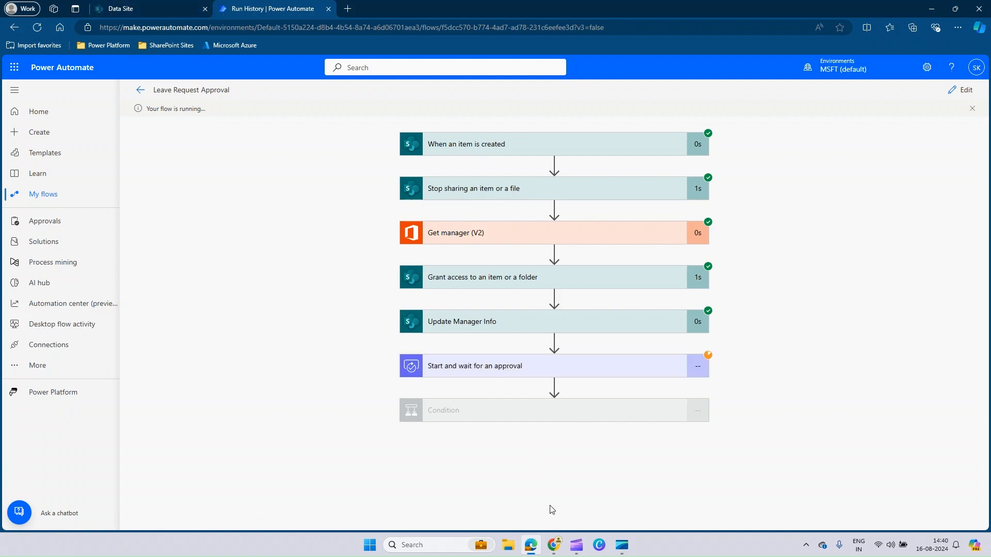
pyautogui.click(553, 545)
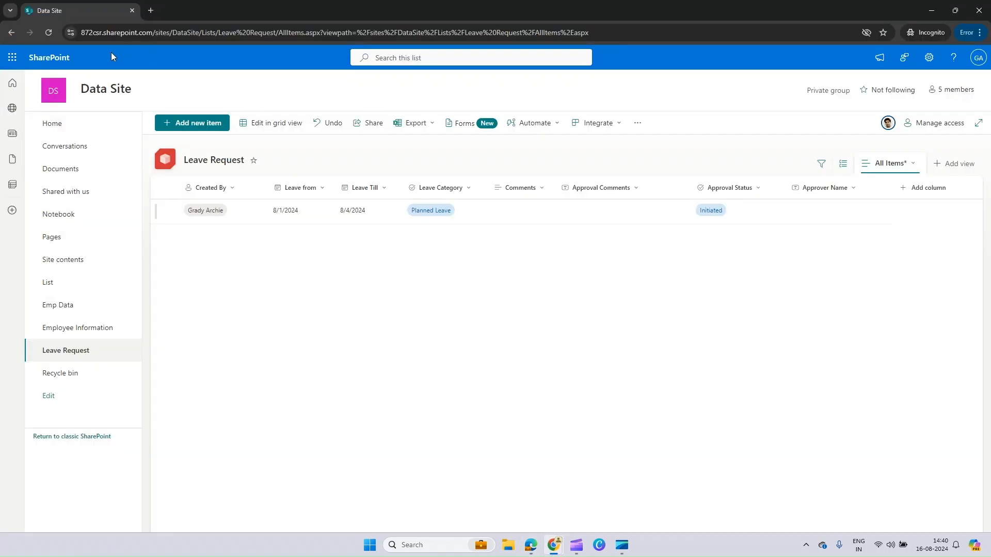
pyautogui.click(47, 35)
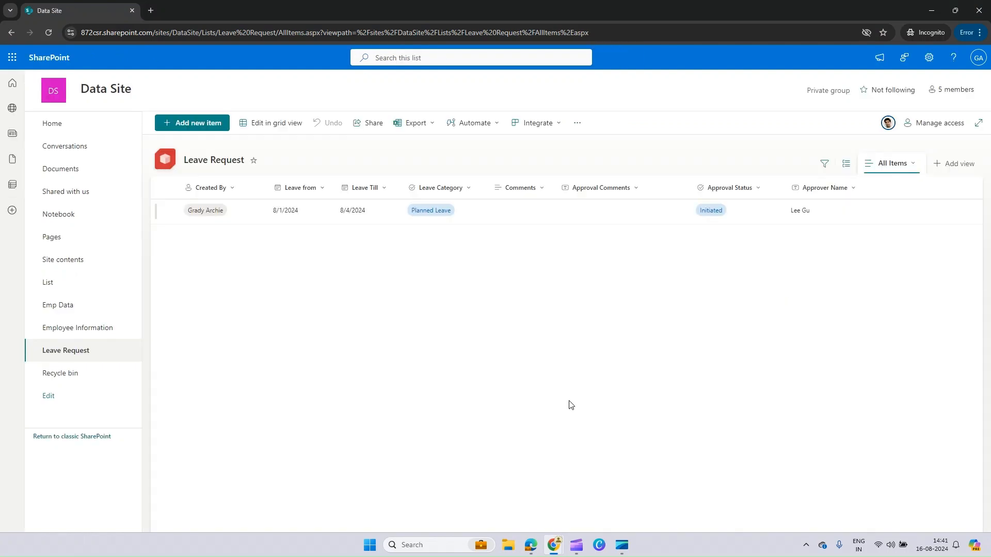
# Switch to the regular Chrome window and reload the Leave Request list to check which items the second member can see.
pyautogui.moveTo(553, 545)
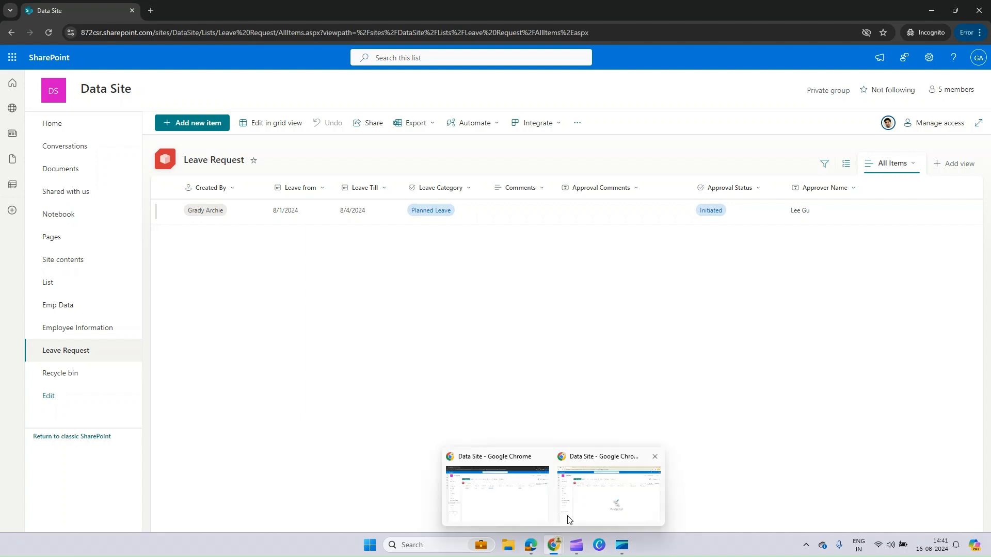
pyautogui.click(606, 498)
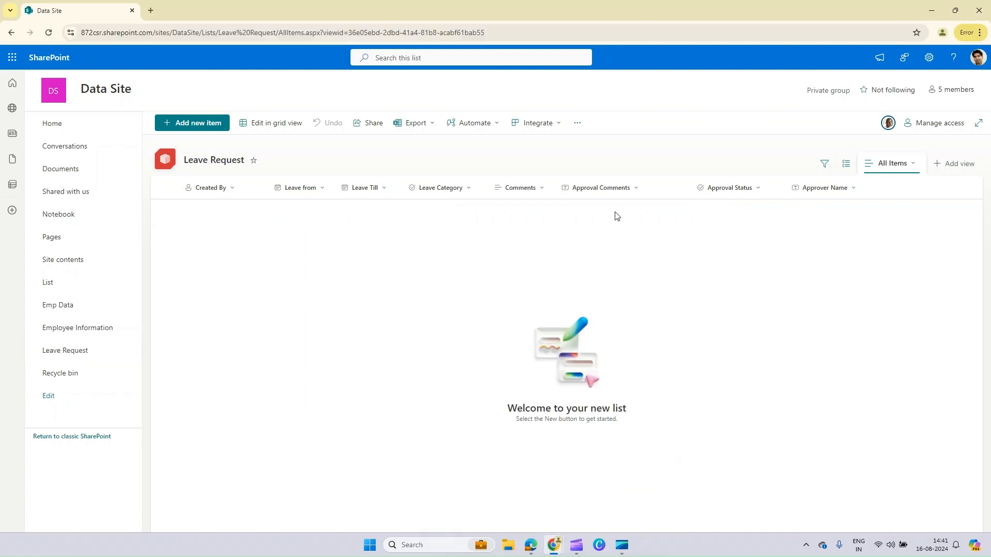
pyautogui.click(48, 32)
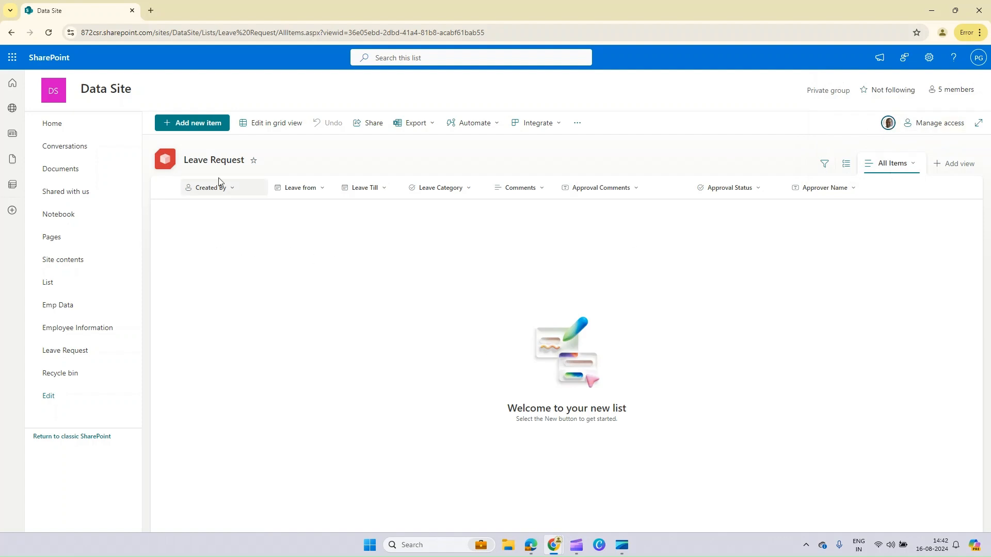
# Add and save a leave request as the second member from 8/20/2024 to 8/22/2024 with the Leave Category Sick Leave.
pyautogui.click(205, 124)
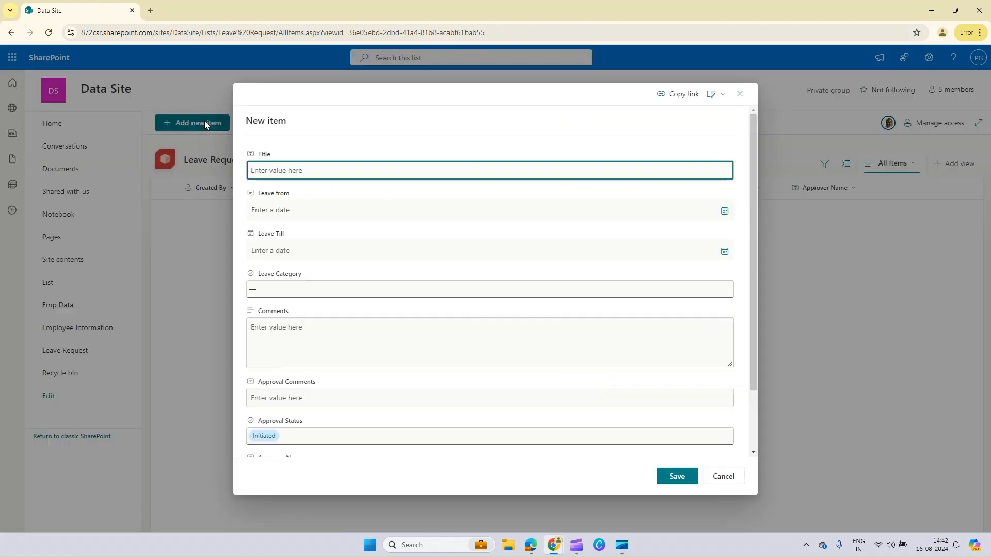
pyautogui.click(722, 216)
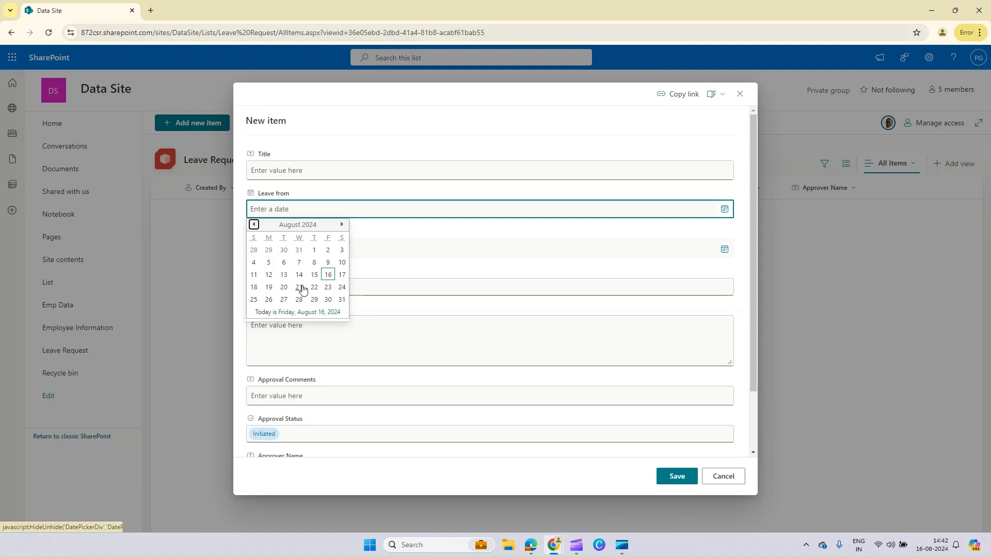
pyautogui.click(284, 287)
pyautogui.click(724, 250)
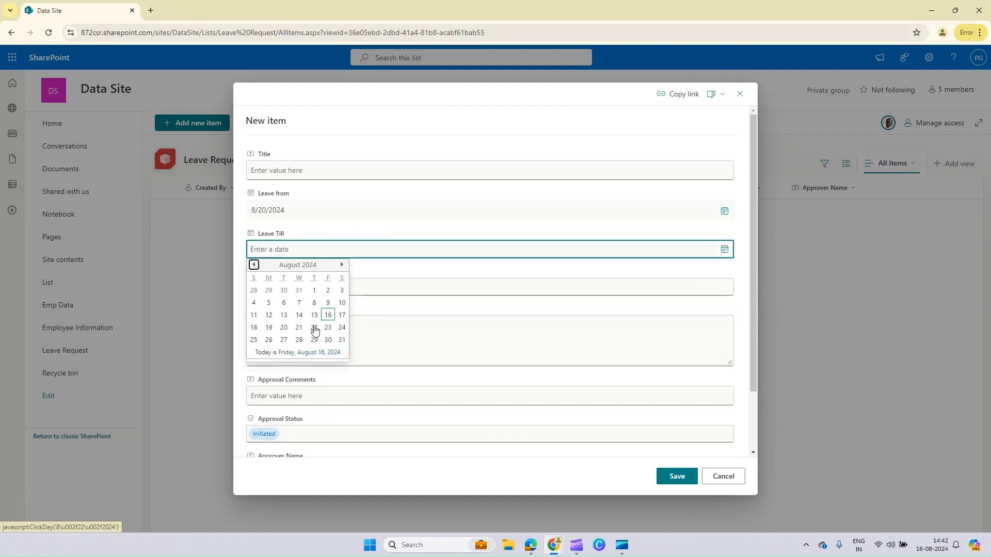
pyautogui.click(314, 330)
pyautogui.click(385, 289)
pyautogui.click(330, 335)
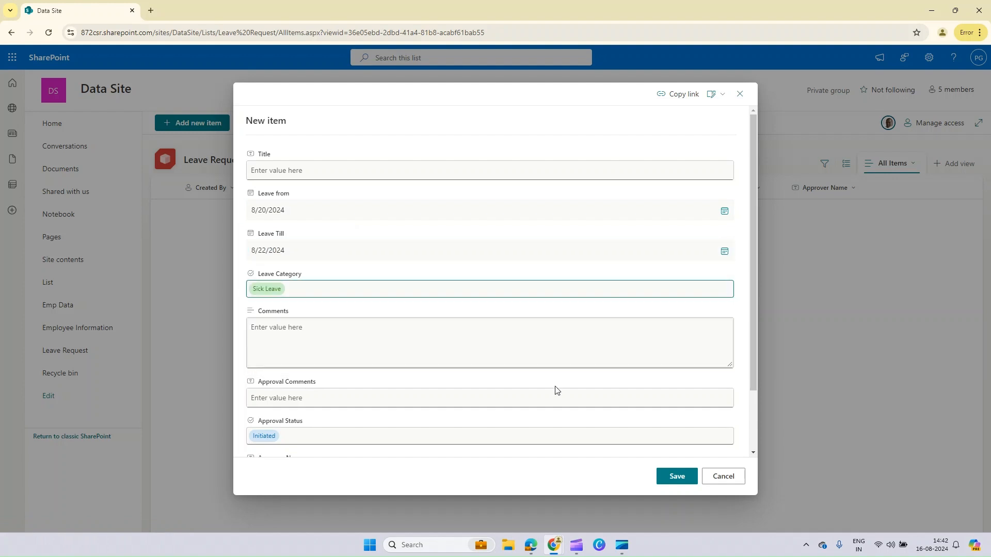
pyautogui.click(677, 476)
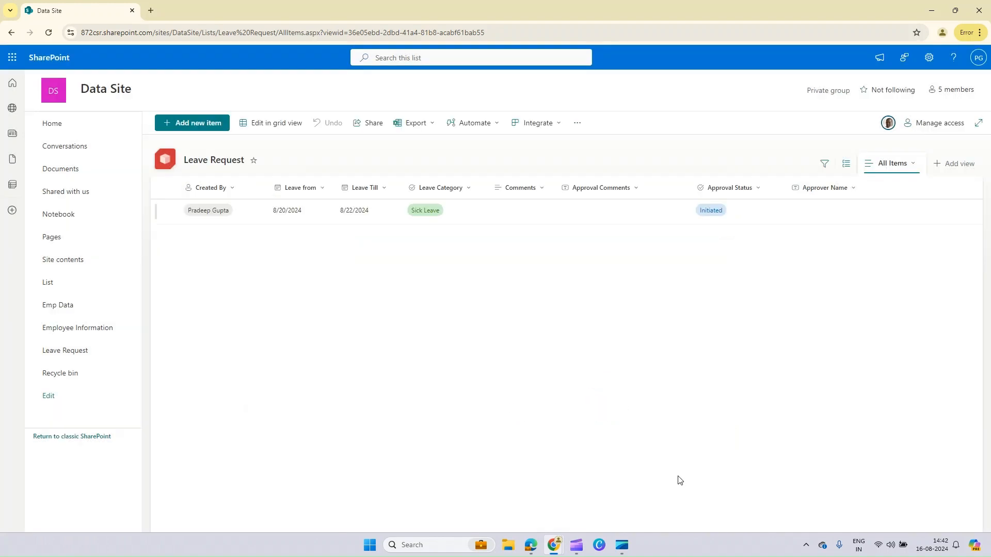
# Switch to Power Automate in Edge, return to the Leave Request Approval details, and refresh the run history to check for the new run.
pyautogui.moveTo(530, 545)
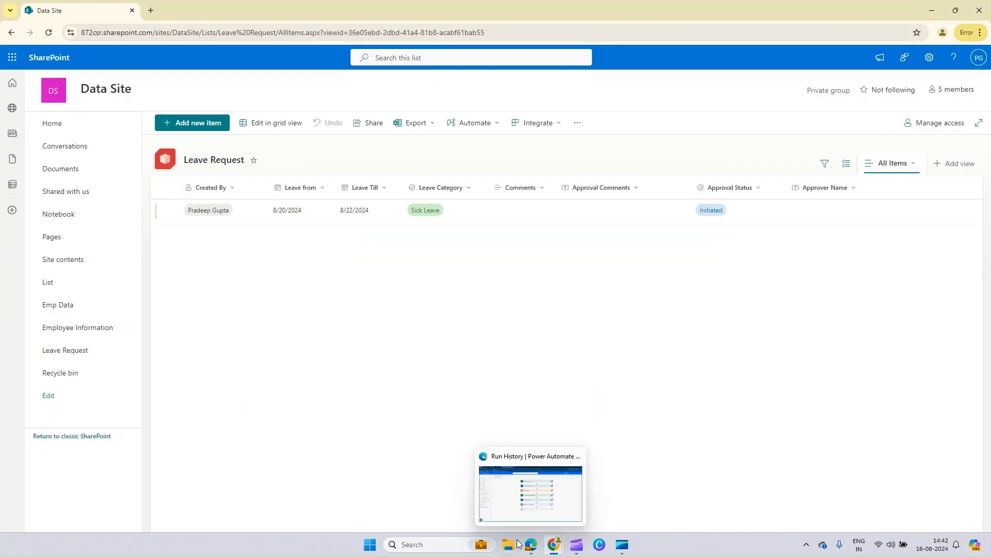
pyautogui.click(536, 503)
pyautogui.click(139, 90)
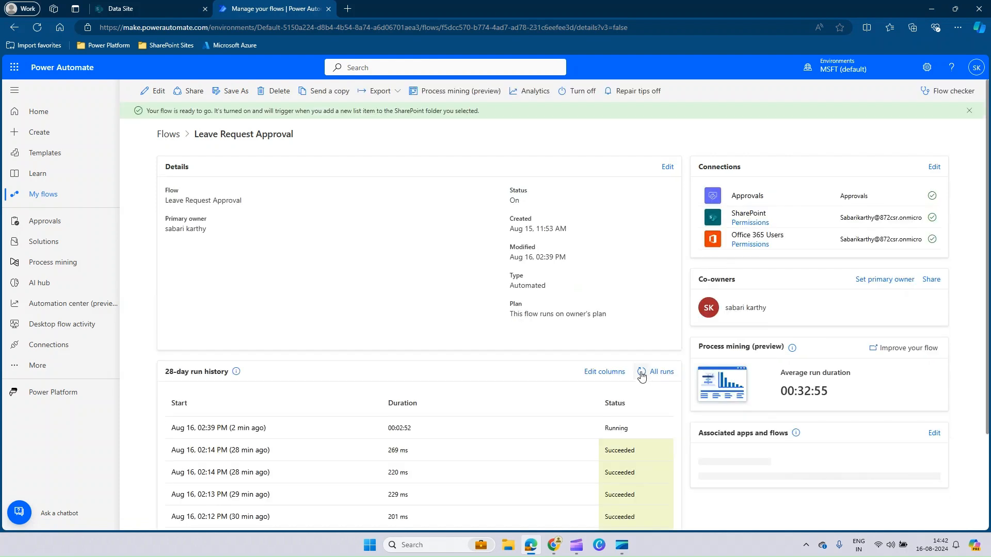
pyautogui.click(640, 372)
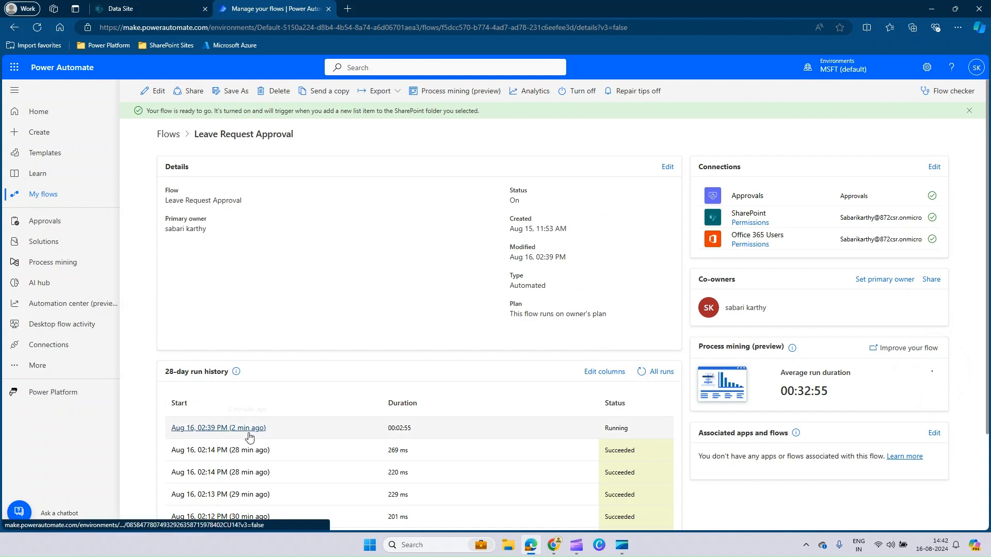
pyautogui.click(643, 372)
pyautogui.click(642, 372)
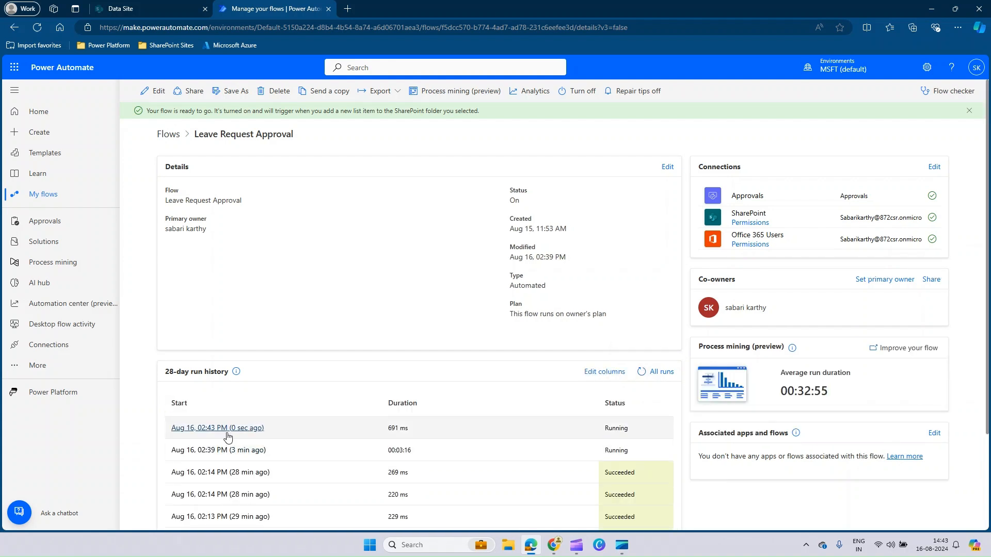
pyautogui.click(642, 372)
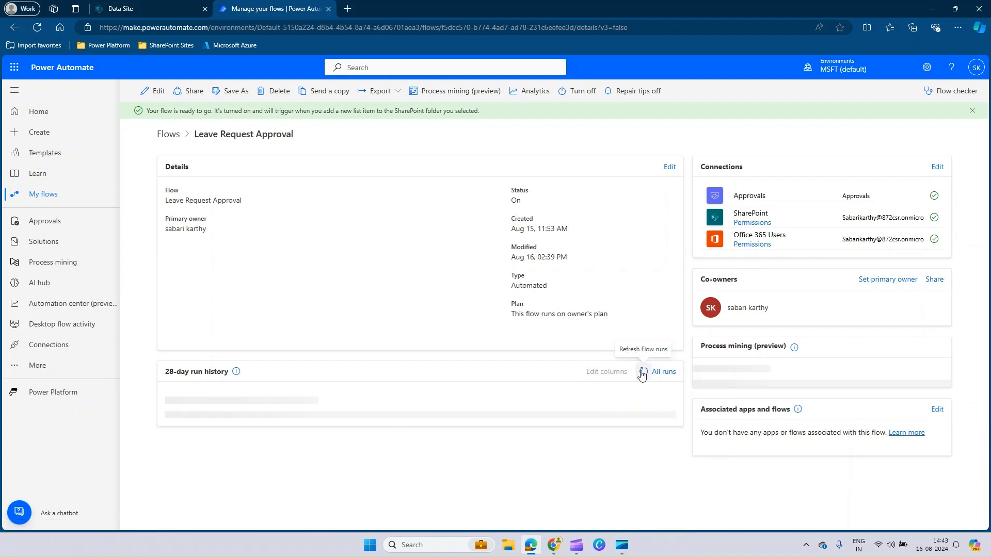
# Switch to the regular Chrome window and reload the Leave Request list to check the Sick Leave request's Approver Name.
pyautogui.moveTo(554, 545)
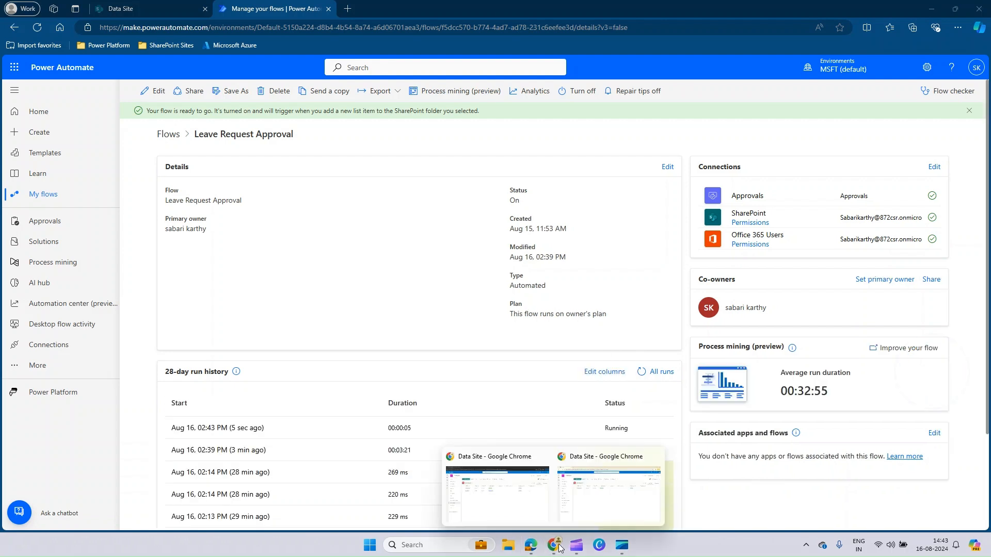
pyautogui.click(622, 499)
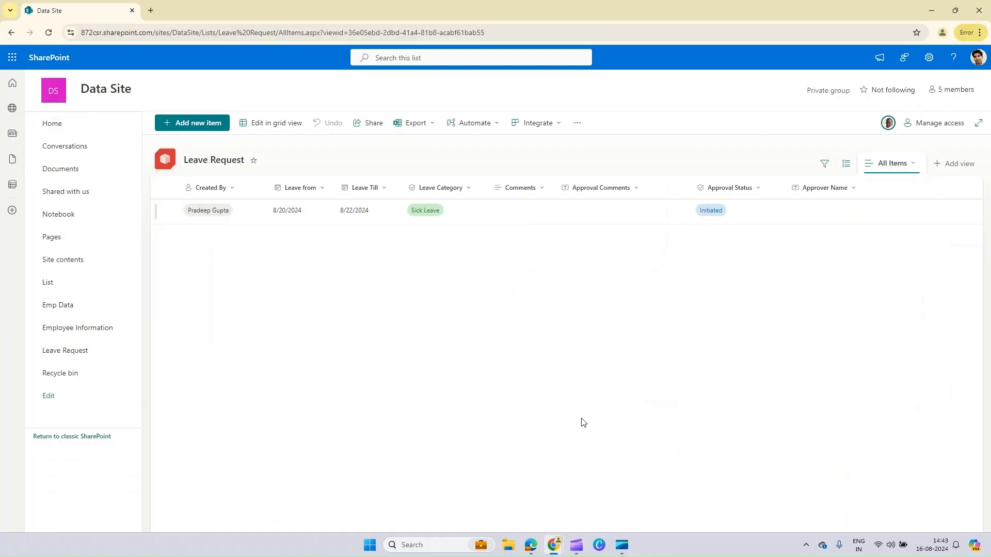
pyautogui.click(49, 33)
# Switch to the Chrome incognito window and reload the Leave Request list to check which items the first member can see.
pyautogui.moveTo(555, 543)
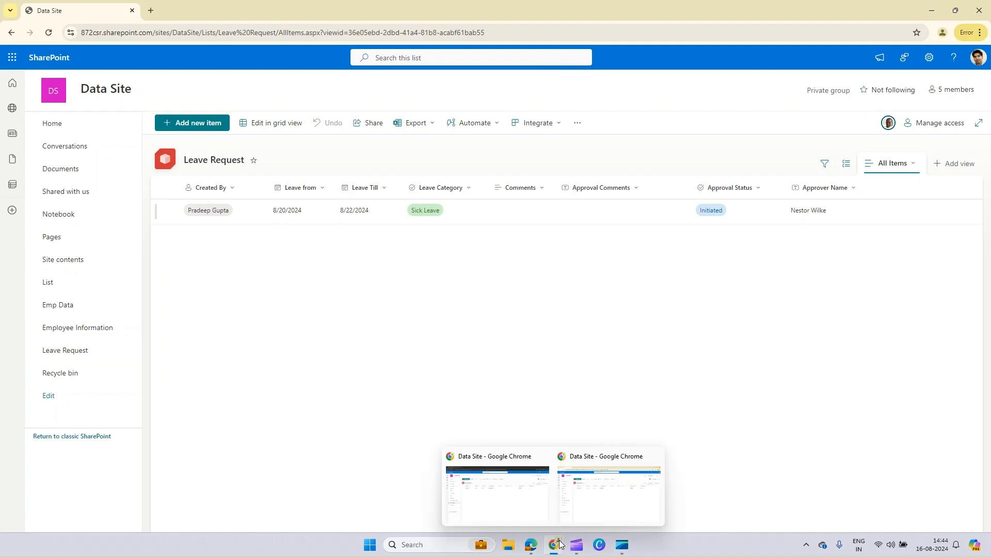
pyautogui.click(509, 500)
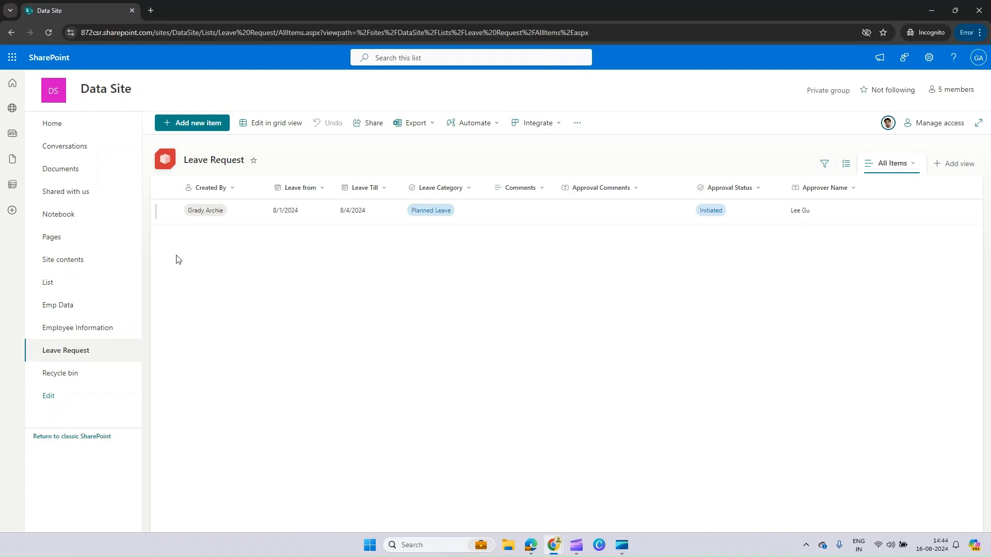
pyautogui.click(49, 32)
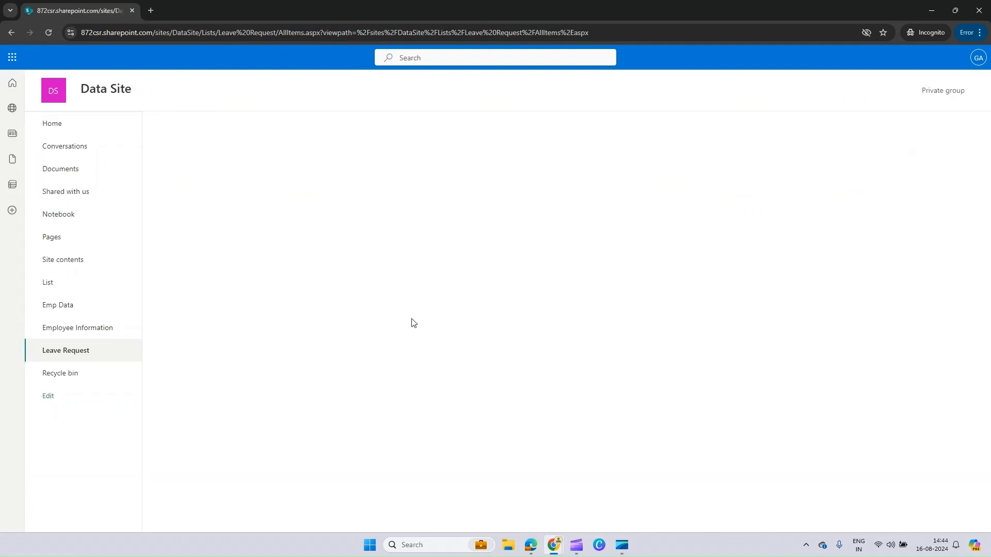